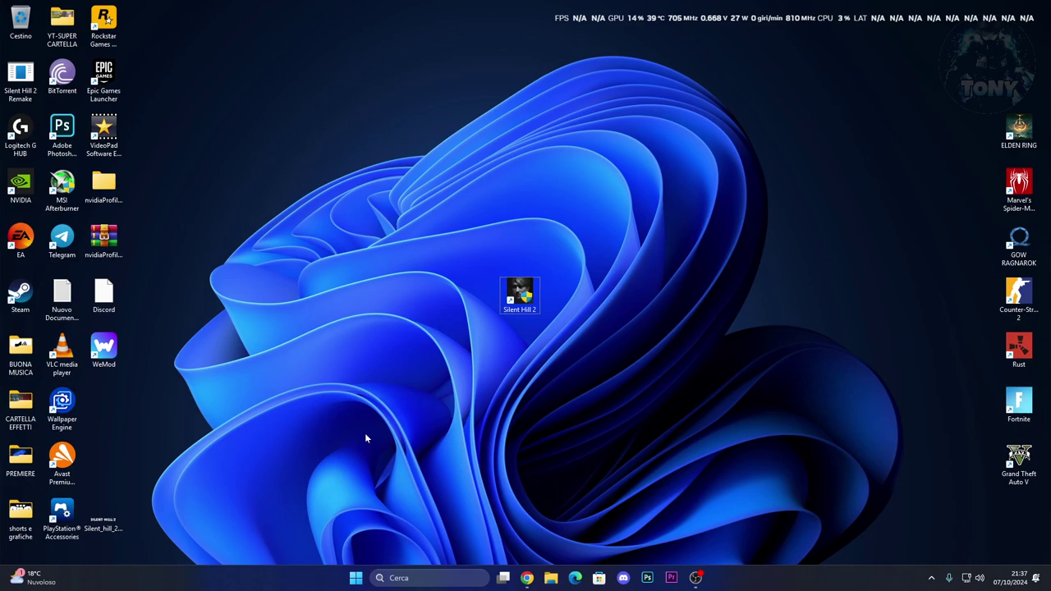
{"action": "left_click", "coordinate": [931, 578]}
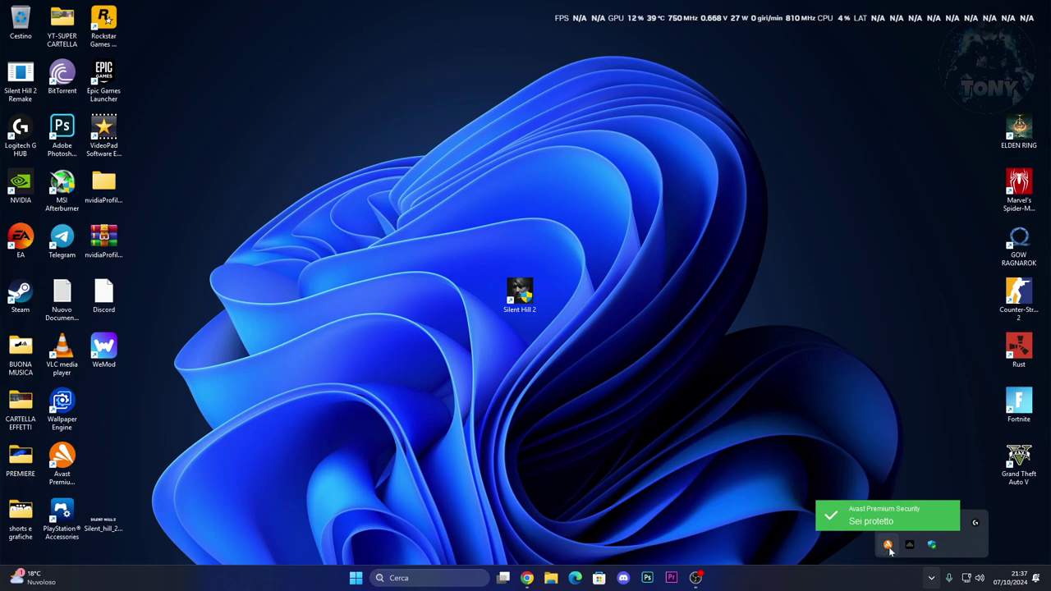
{"action": "left_click", "coordinate": [756, 465]}
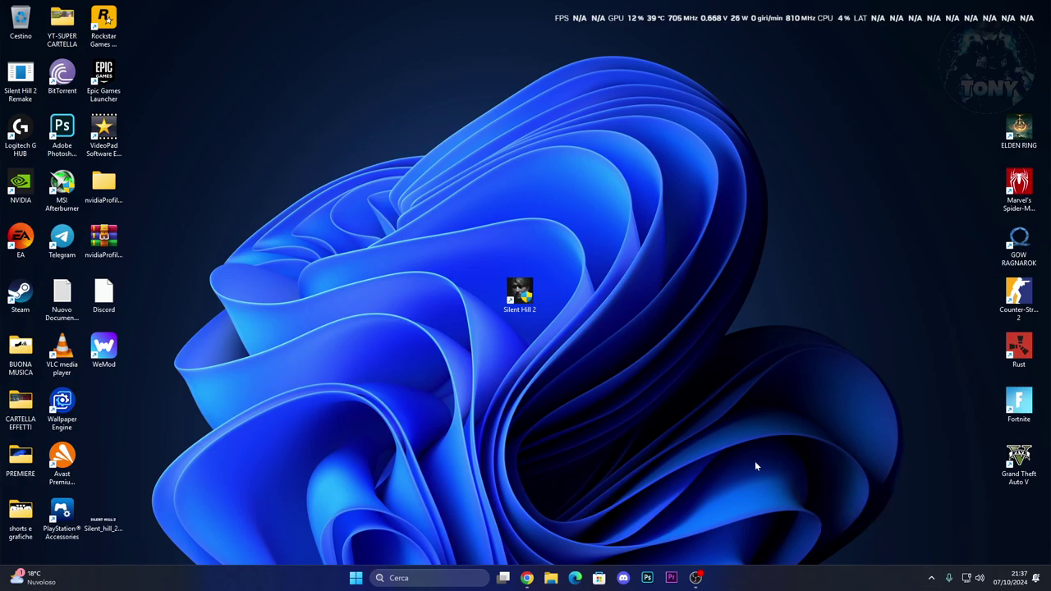
{"action": "left_click_drag", "start_coordinate": [469, 256], "coordinate": [597, 397]}
{"action": "left_click", "coordinate": [598, 397]}
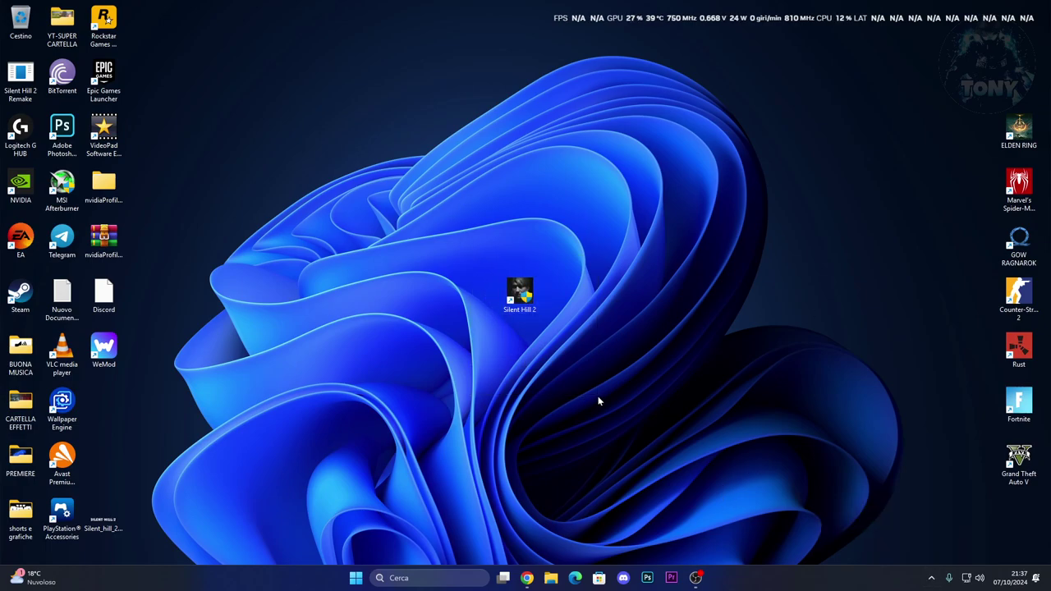
{"action": "left_click_drag", "start_coordinate": [470, 211], "coordinate": [556, 384]}
{"action": "left_click", "coordinate": [538, 390]}
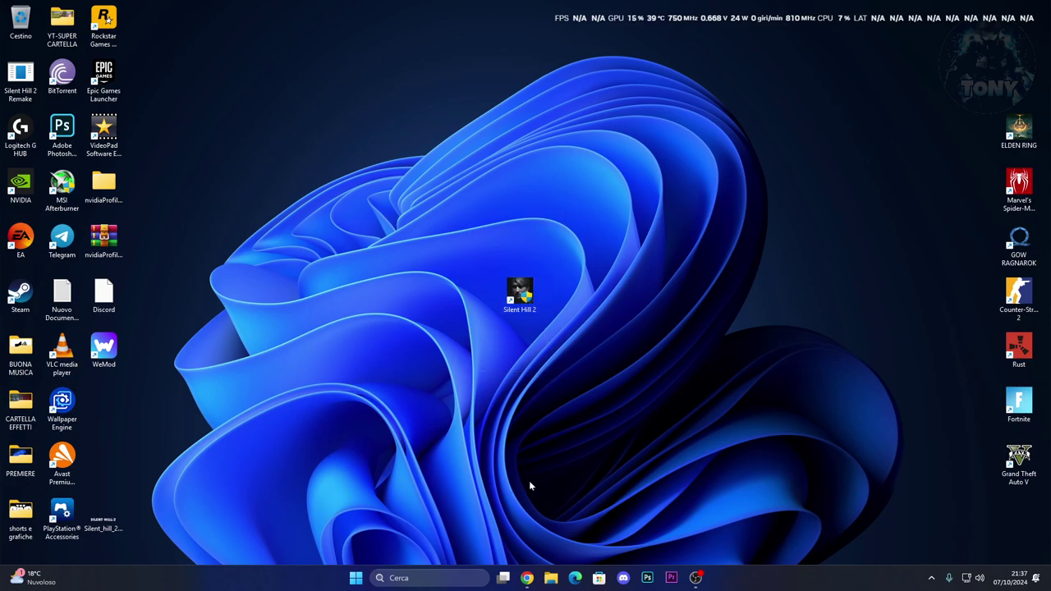
- Switch to Chrome and look through the open NVIDIA drivers, AMD Adrenalin and Microsoft Visual C++ download pages
{"action": "left_click", "coordinate": [526, 578]}
{"action": "left_click", "coordinate": [217, 11]}
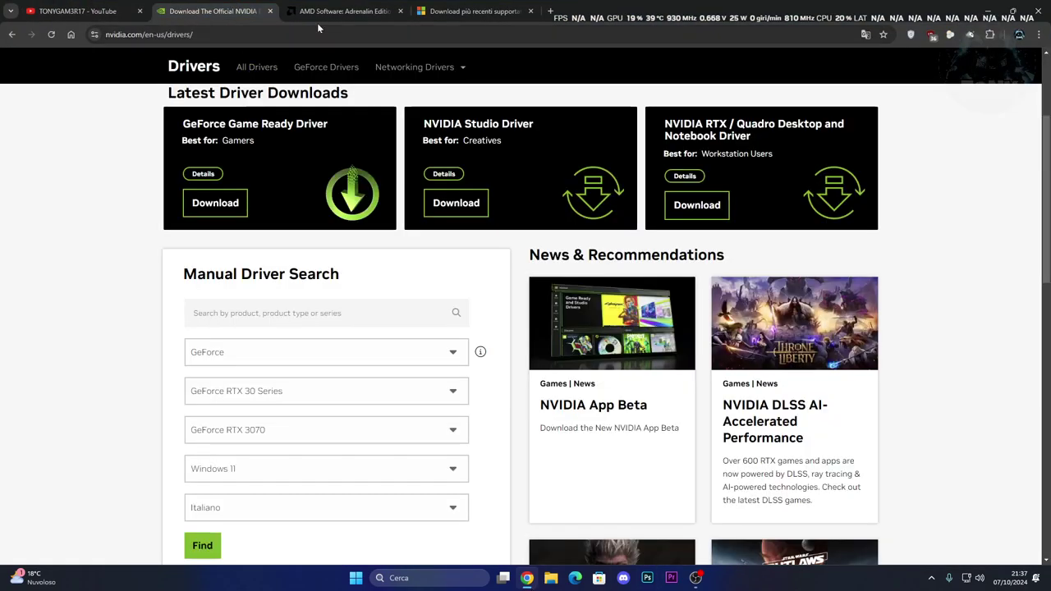
{"action": "left_click", "coordinate": [343, 11]}
{"action": "left_click", "coordinate": [460, 11]}
{"action": "left_click", "coordinate": [361, 11]}
{"action": "left_click", "coordinate": [213, 11]}
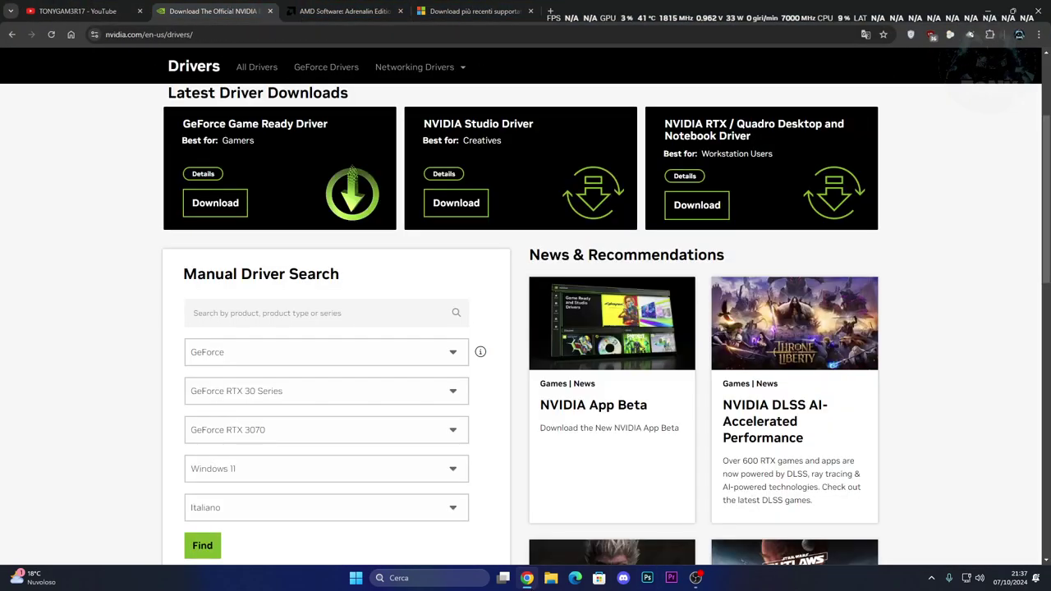
{"action": "left_click", "coordinate": [343, 11]}
{"action": "left_click", "coordinate": [460, 12]}
{"action": "left_click", "coordinate": [214, 12]}
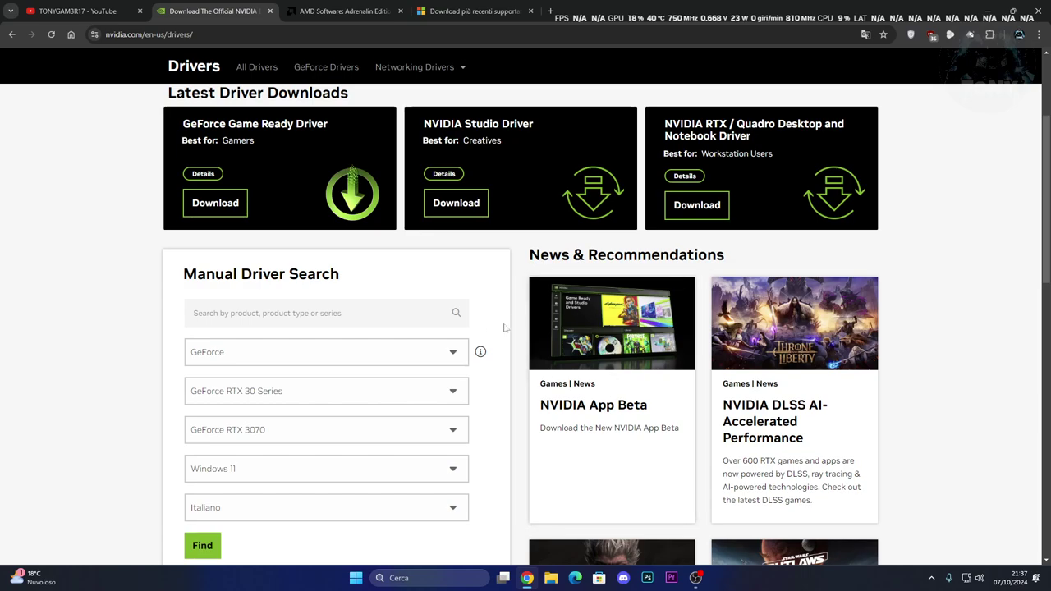
- Search NVIDIA's manual driver finder for GeForce, RTX 30 Series, RTX 3070, Windows 11 and Italiano
{"action": "scroll", "coordinate": [504, 326], "scroll_direction": "up", "scroll_amount": 3}
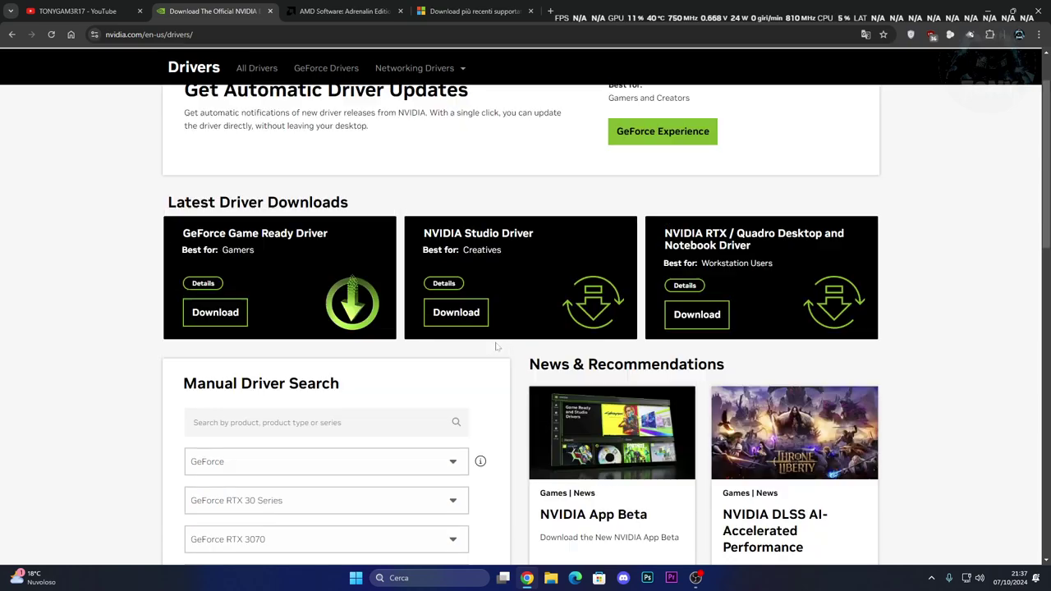
{"action": "scroll", "coordinate": [511, 249], "scroll_direction": "down", "scroll_amount": 3}
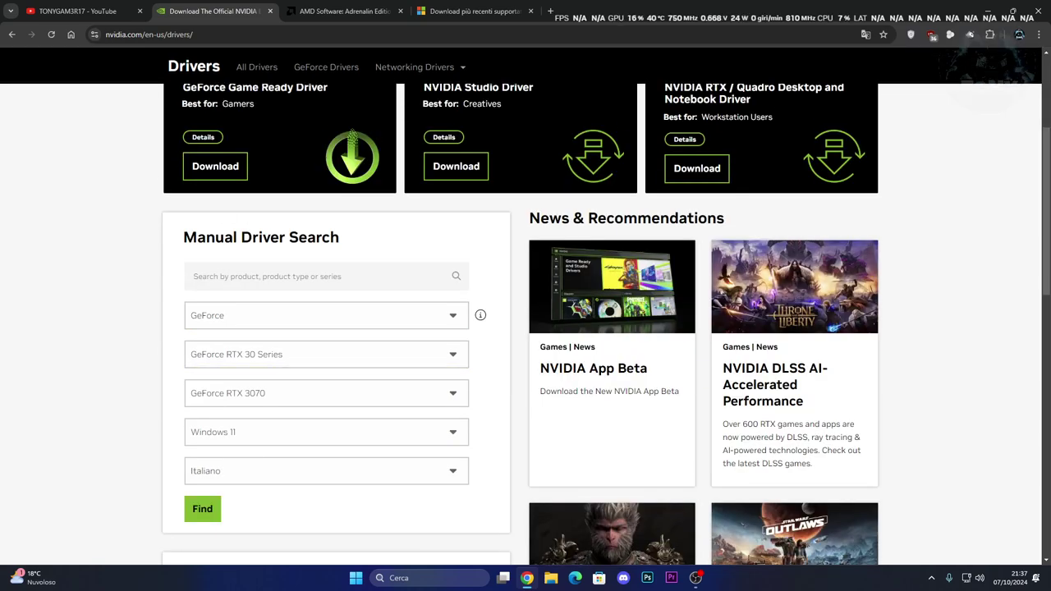
{"action": "scroll", "coordinate": [399, 312], "scroll_direction": "down", "scroll_amount": 1}
{"action": "left_click", "coordinate": [357, 265]}
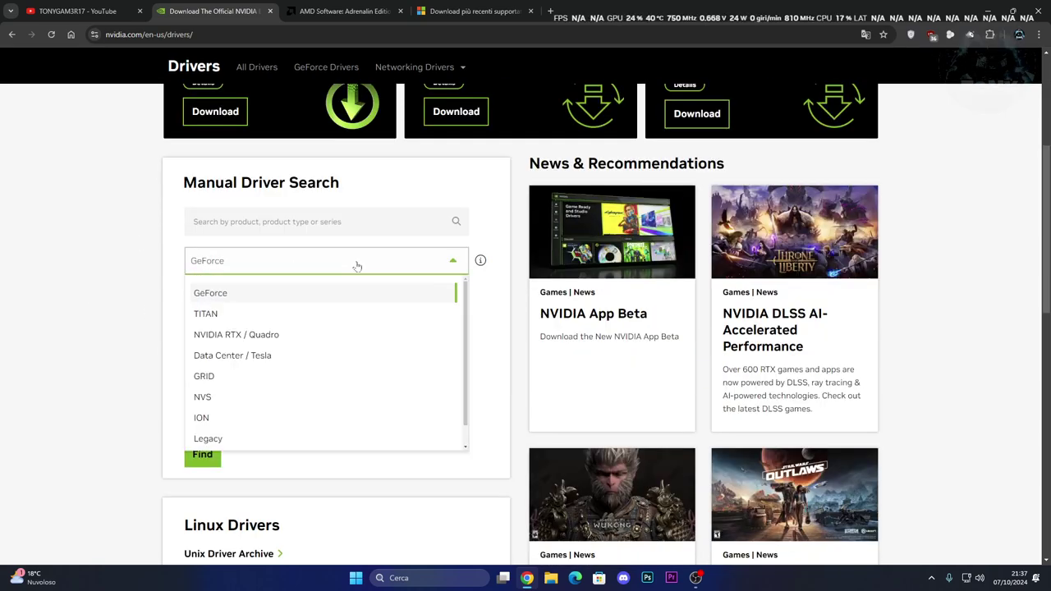
{"action": "left_click", "coordinate": [203, 300]}
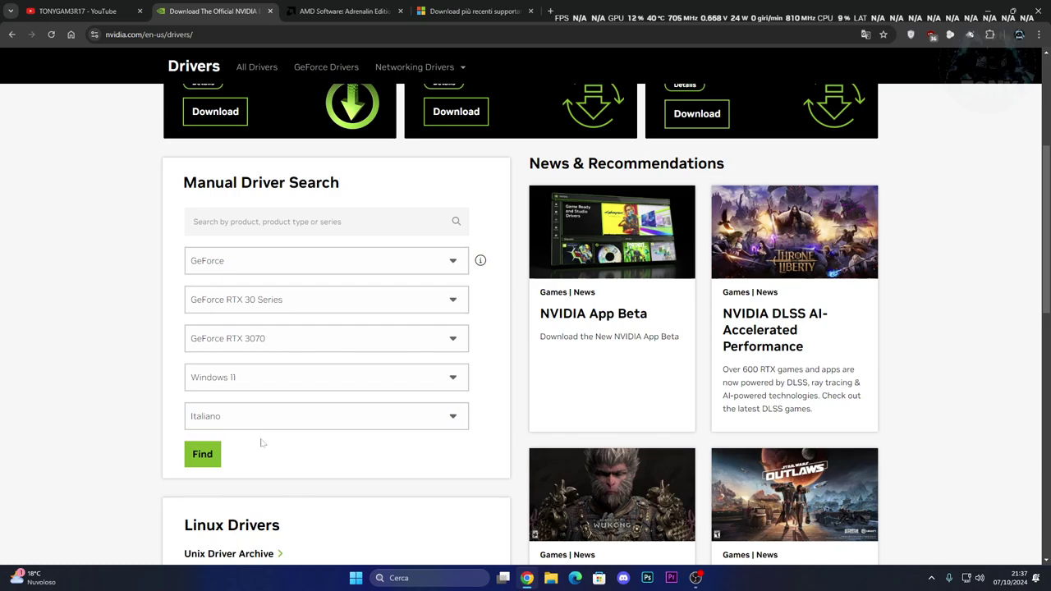
{"action": "left_click", "coordinate": [205, 456]}
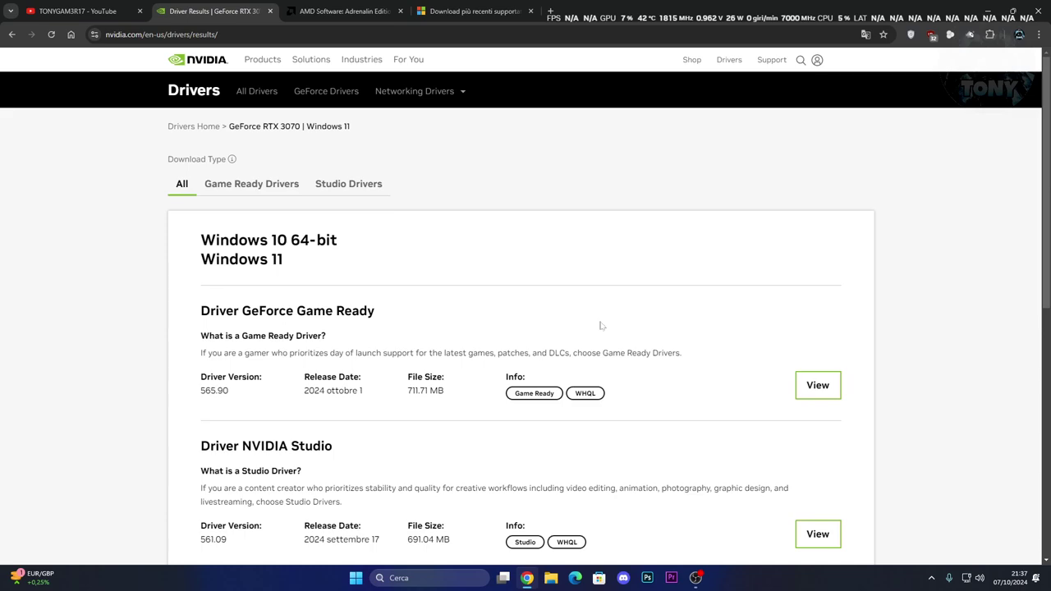
- Review the Game Ready and Studio driver entries in the results, and bring up AMD's Adrenalin Edition page
{"action": "scroll", "coordinate": [344, 322], "scroll_direction": "down", "scroll_amount": 2}
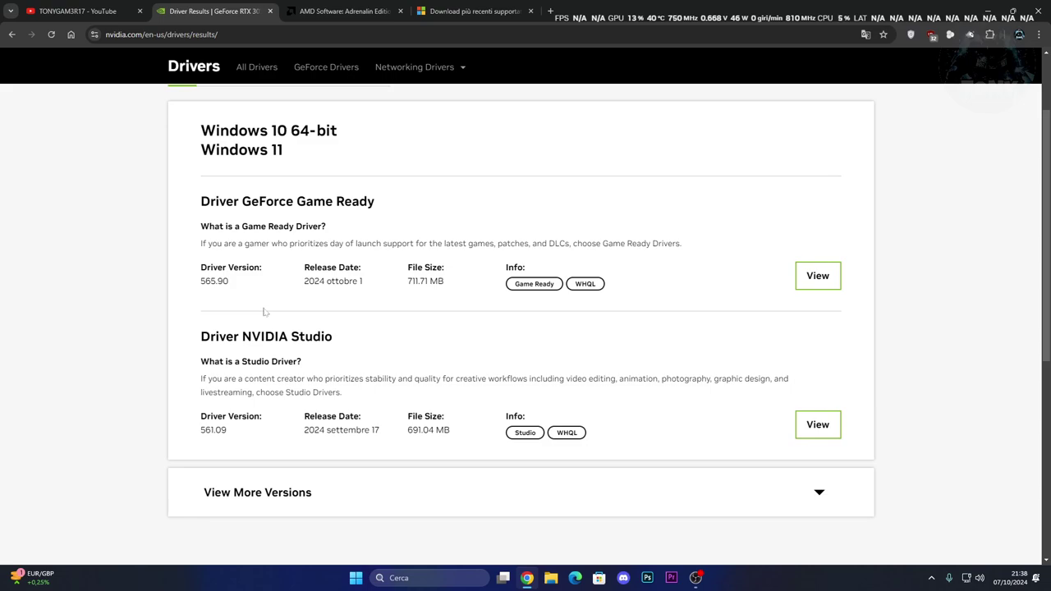
{"action": "left_click", "coordinate": [356, 577]}
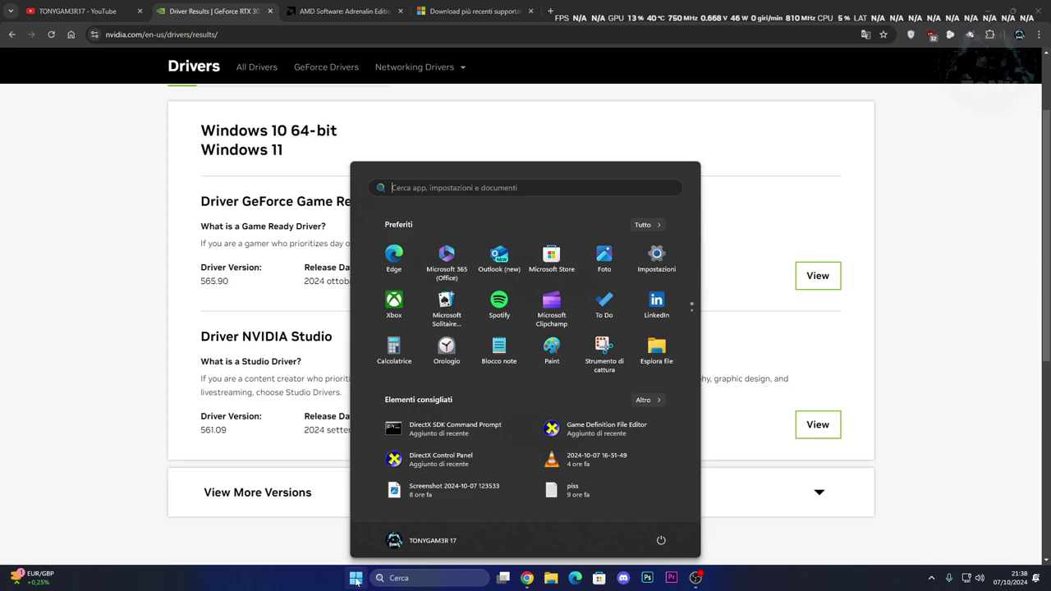
{"action": "left_click", "coordinate": [761, 543]}
{"action": "scroll", "coordinate": [657, 387], "scroll_direction": "up", "scroll_amount": 1}
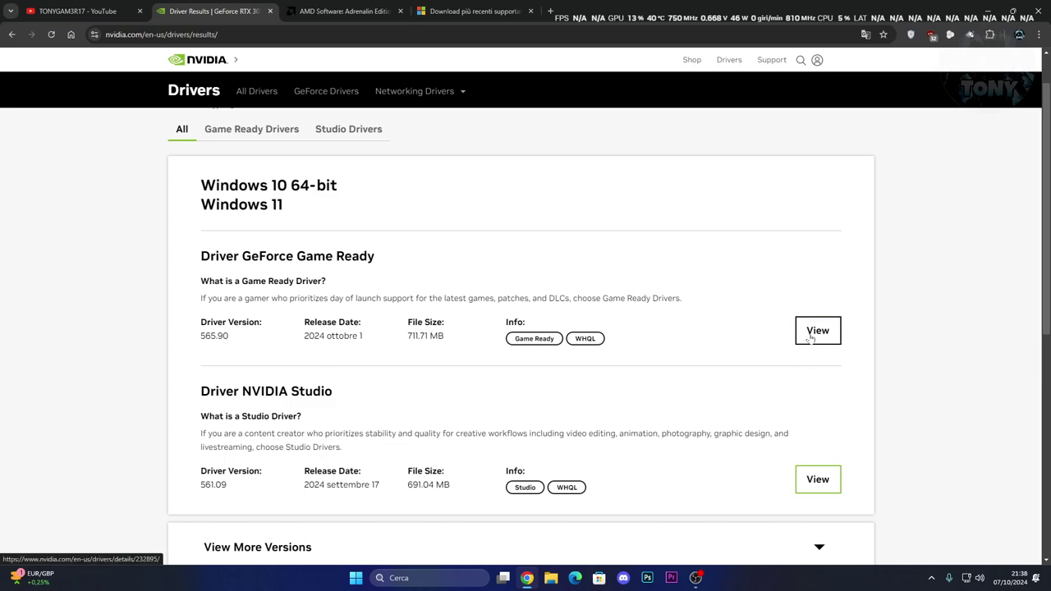
{"action": "scroll", "coordinate": [788, 338], "scroll_direction": "down", "scroll_amount": 1}
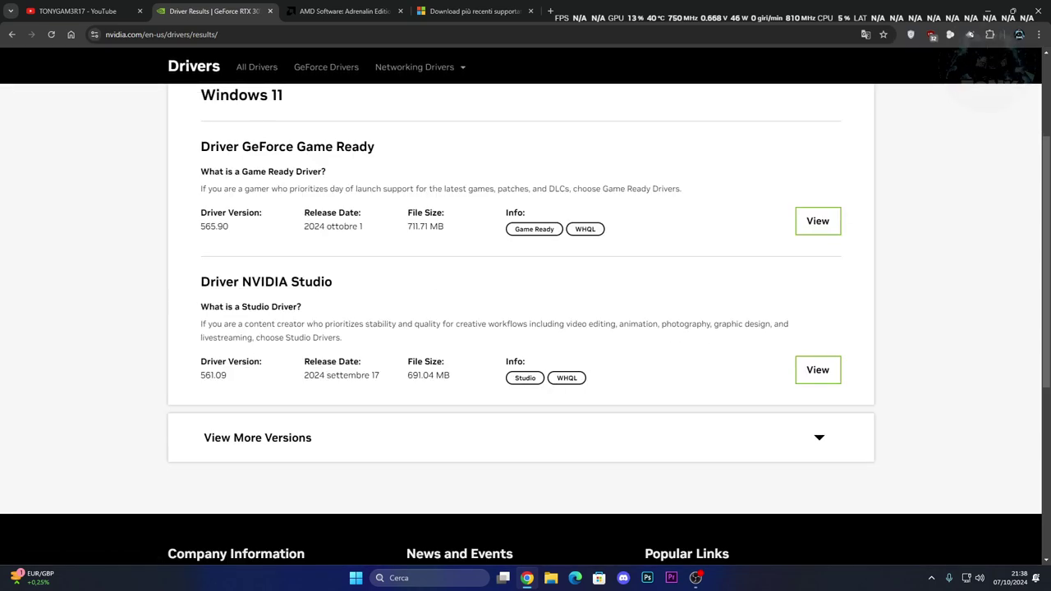
{"action": "left_click", "coordinate": [345, 10]}
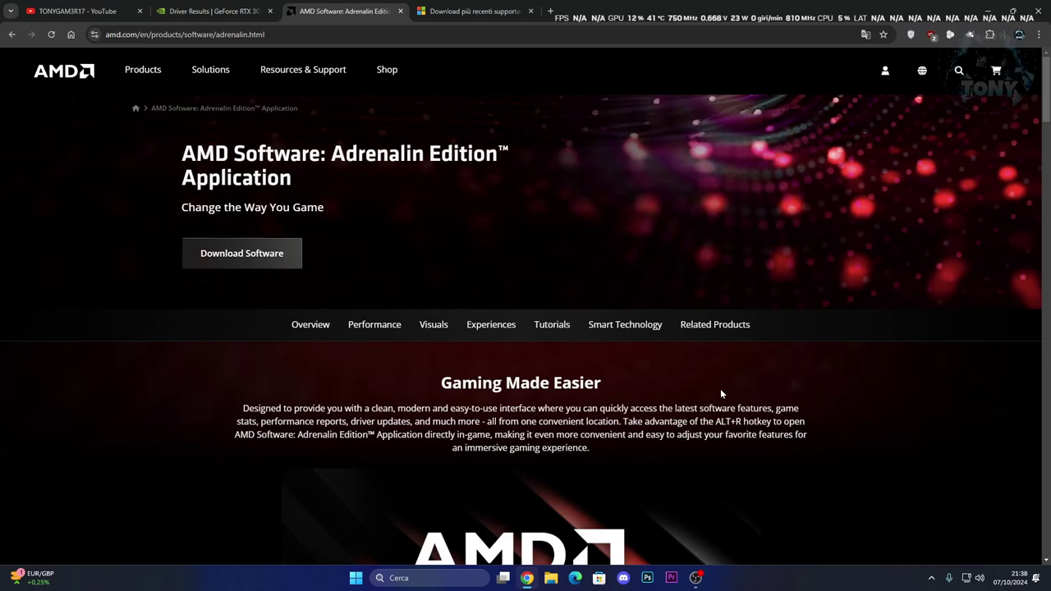
- Find and launch the NVIDIA app, and open its Driver section to check the installed Game Ready driver
{"action": "left_click", "coordinate": [410, 578]}
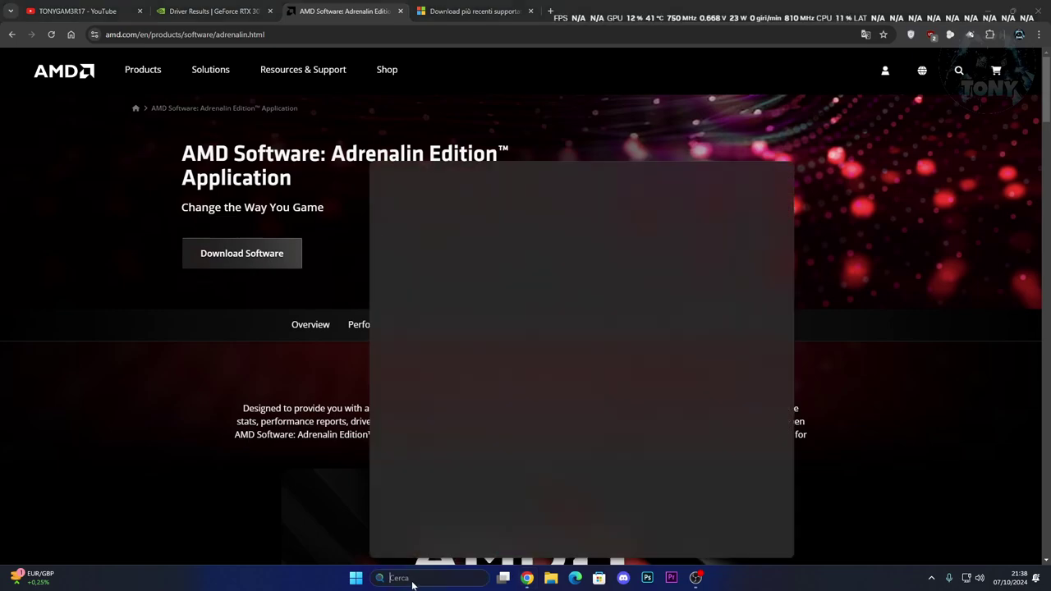
{"action": "type", "text": "nvidia"}
{"action": "key", "text": "Return"}
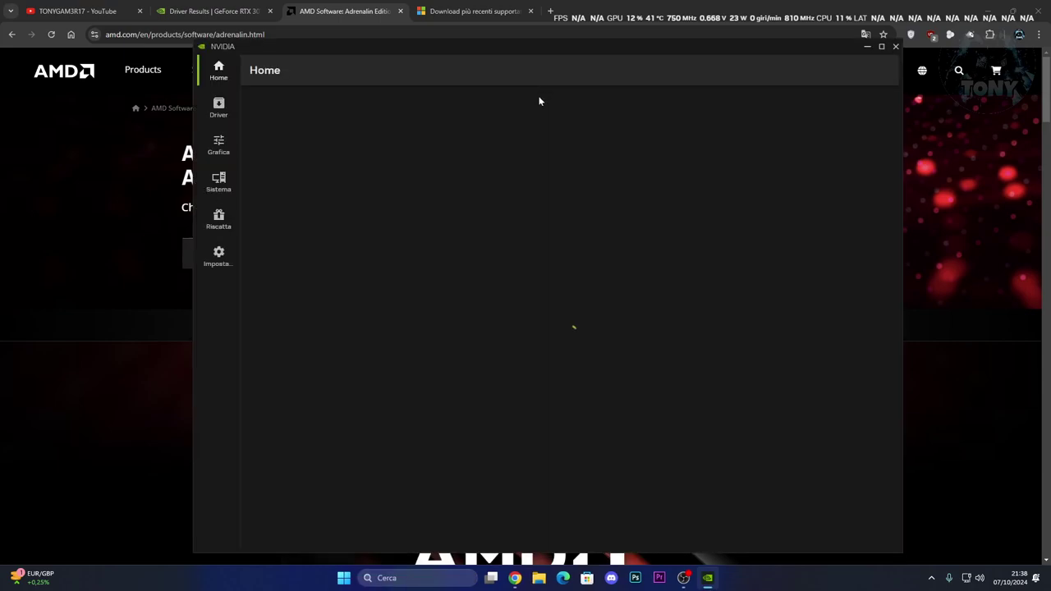
{"action": "left_click_drag", "start_coordinate": [506, 46], "coordinate": [550, 48]}
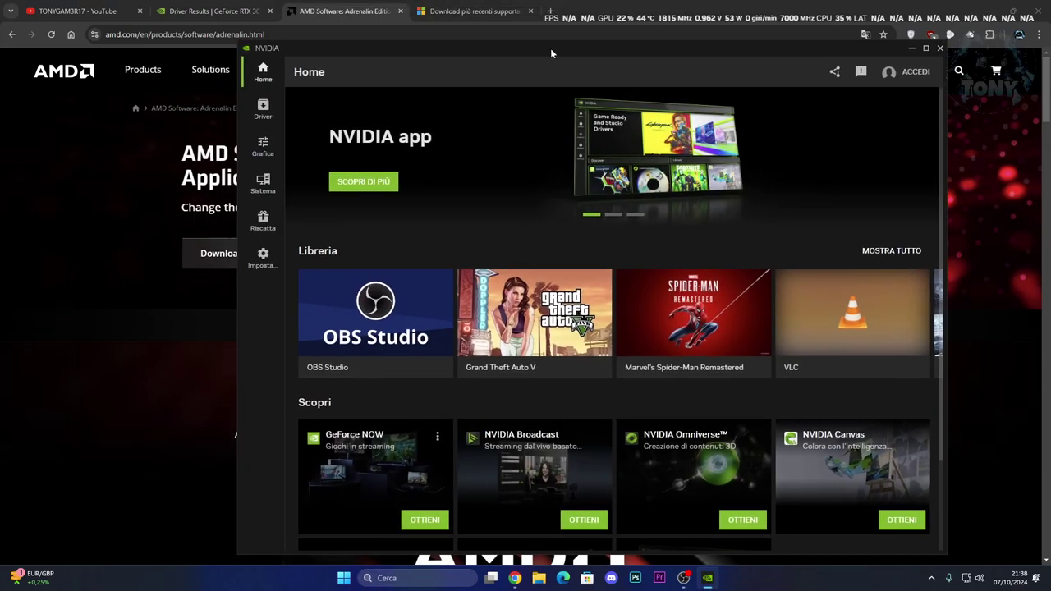
{"action": "left_click", "coordinate": [251, 110]}
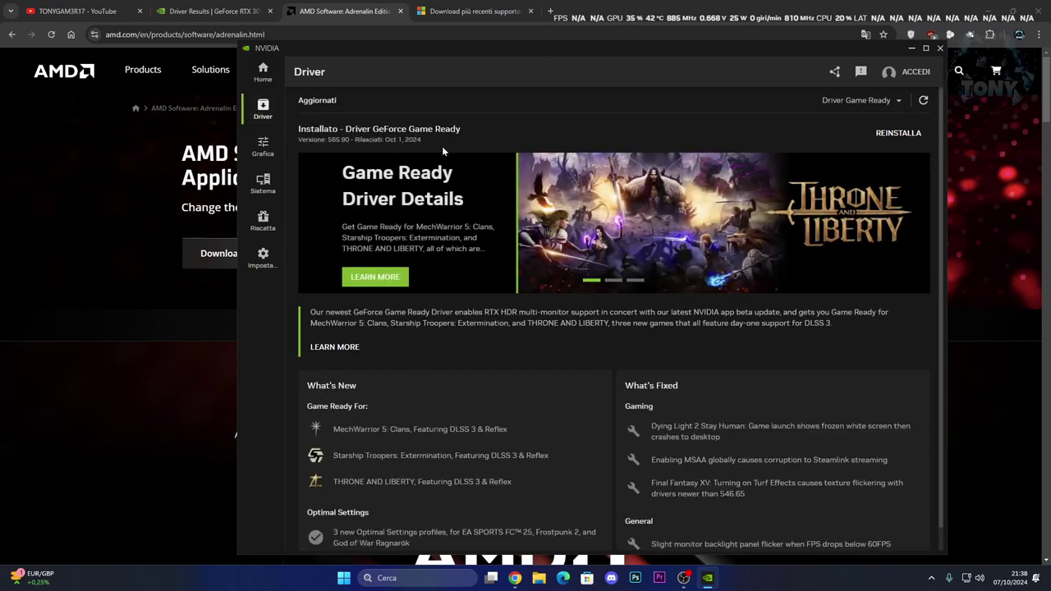
{"action": "left_click_drag", "start_coordinate": [589, 54], "coordinate": [544, 49]}
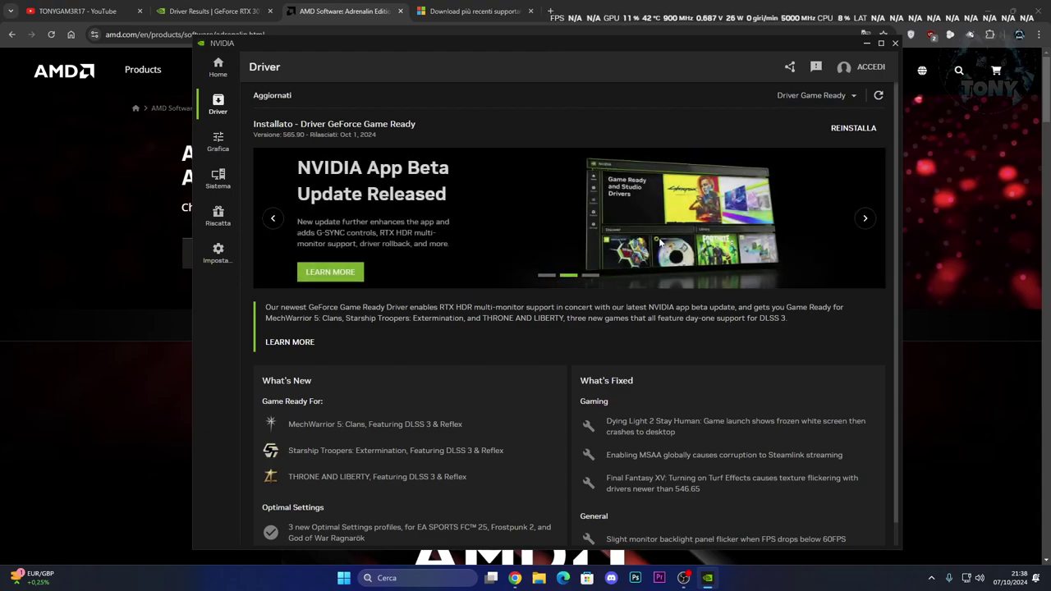
- Revisit the NVIDIA driver results and the AMD Adrenalin Edition download page in the browser
{"action": "left_click", "coordinate": [247, 11]}
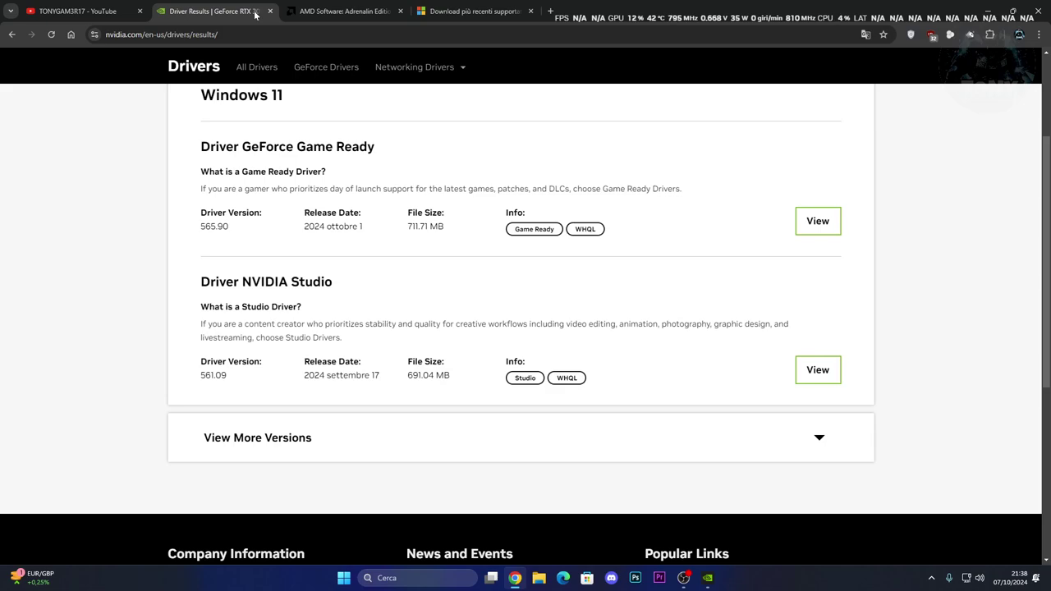
{"action": "scroll", "coordinate": [387, 329], "scroll_direction": "up", "scroll_amount": 2}
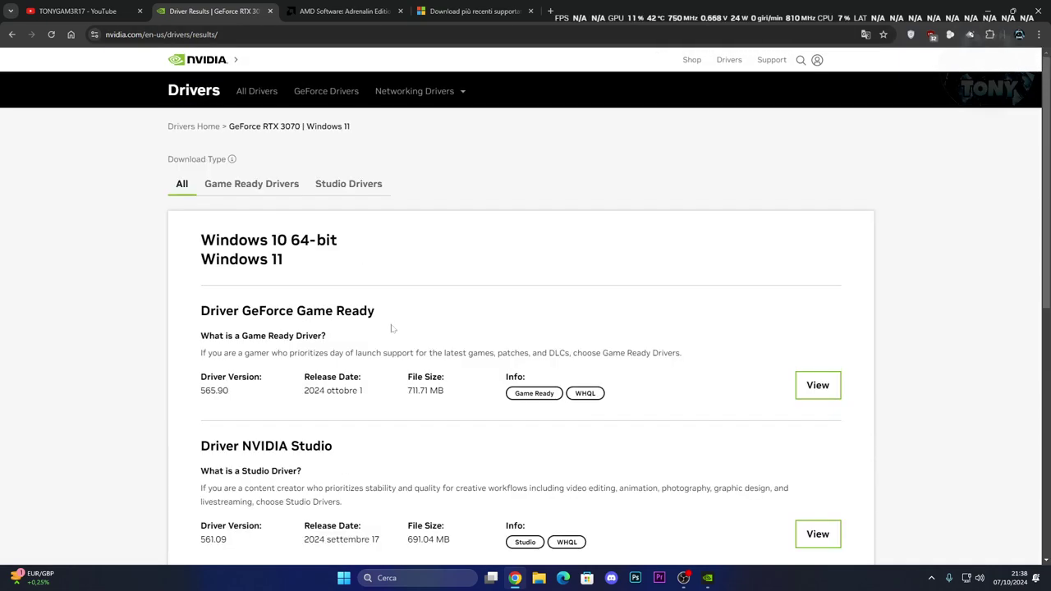
{"action": "left_click", "coordinate": [317, 8]}
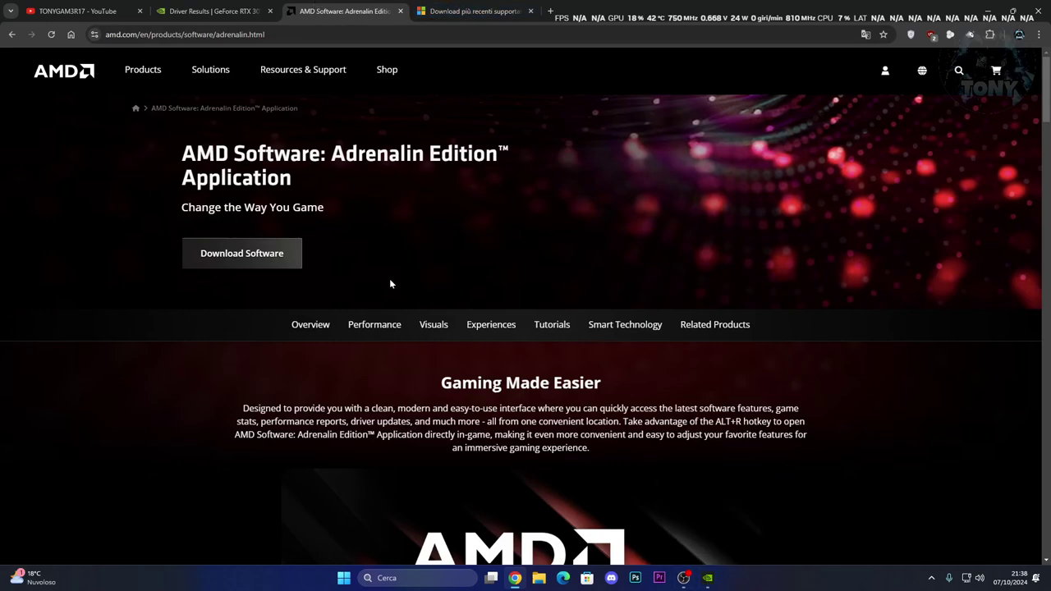
{"action": "mouse_move", "coordinate": [710, 579]}
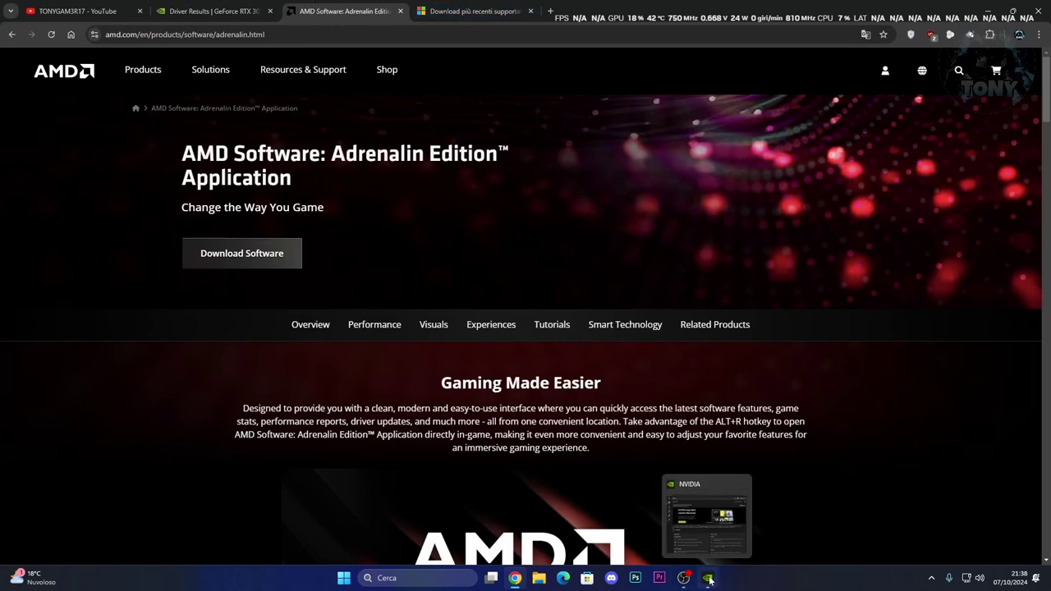
- Download the latest x86 and x64 Visual C++ Redistributable installers from Microsoft's Visual Studio 2015, 2017, 2019 and 2022 section
{"action": "left_click", "coordinate": [474, 5]}
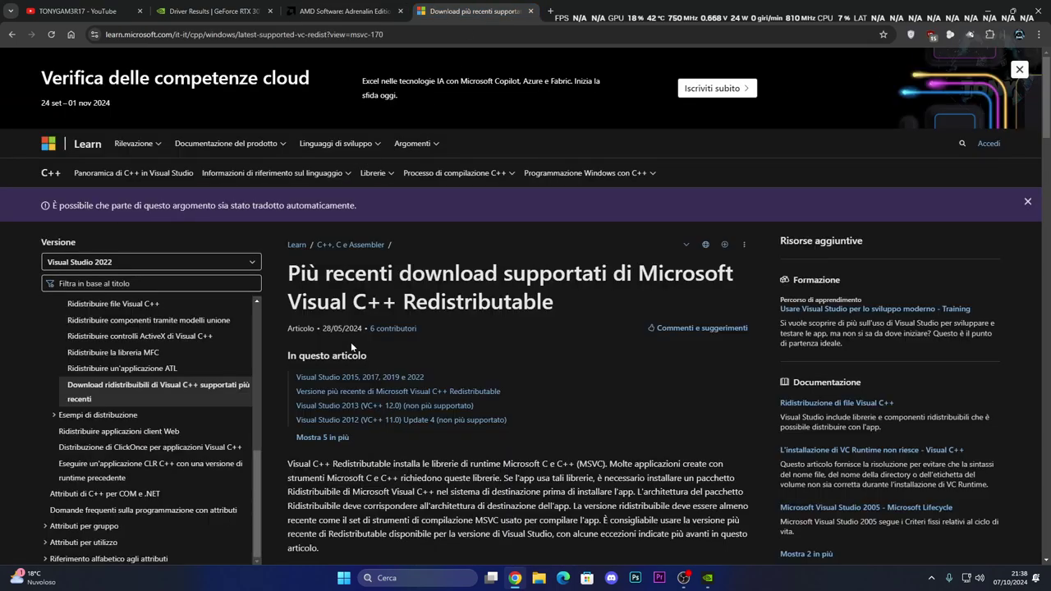
{"action": "scroll", "coordinate": [654, 408], "scroll_direction": "down", "scroll_amount": 1}
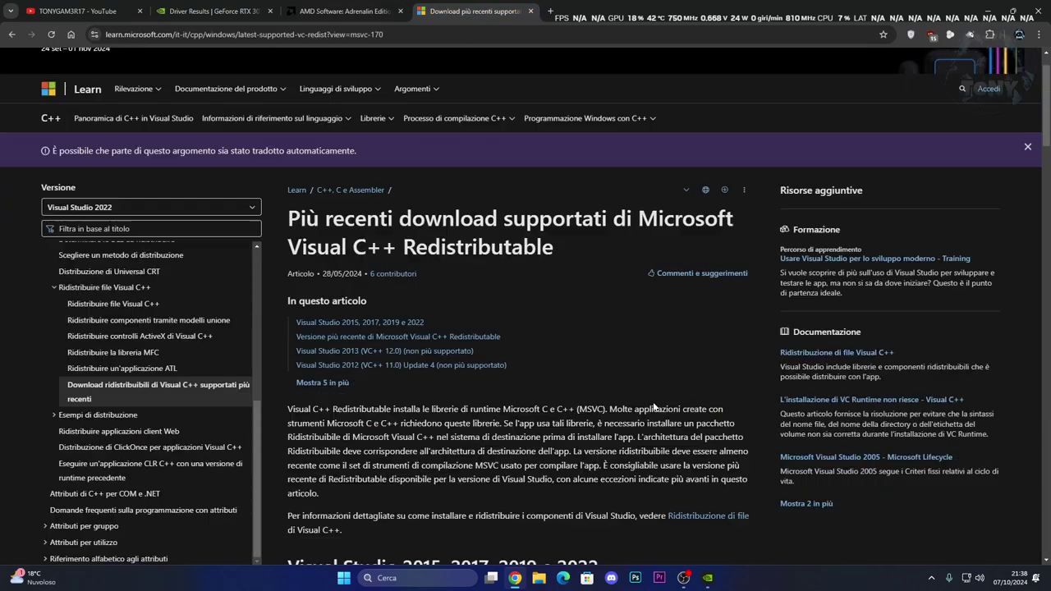
{"action": "left_click", "coordinate": [341, 323]}
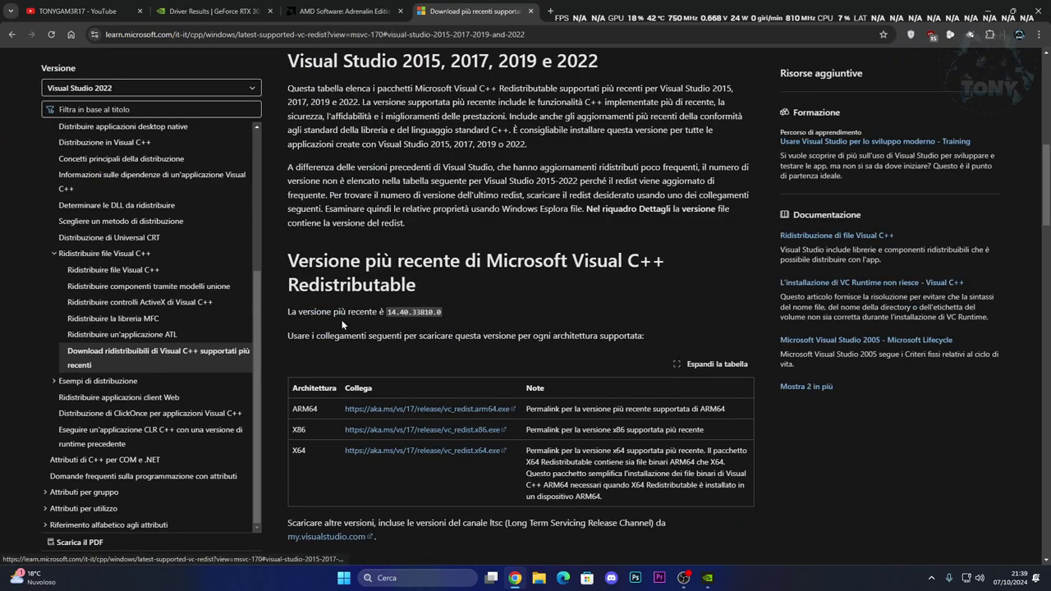
{"action": "scroll", "coordinate": [335, 348], "scroll_direction": "down", "scroll_amount": 2}
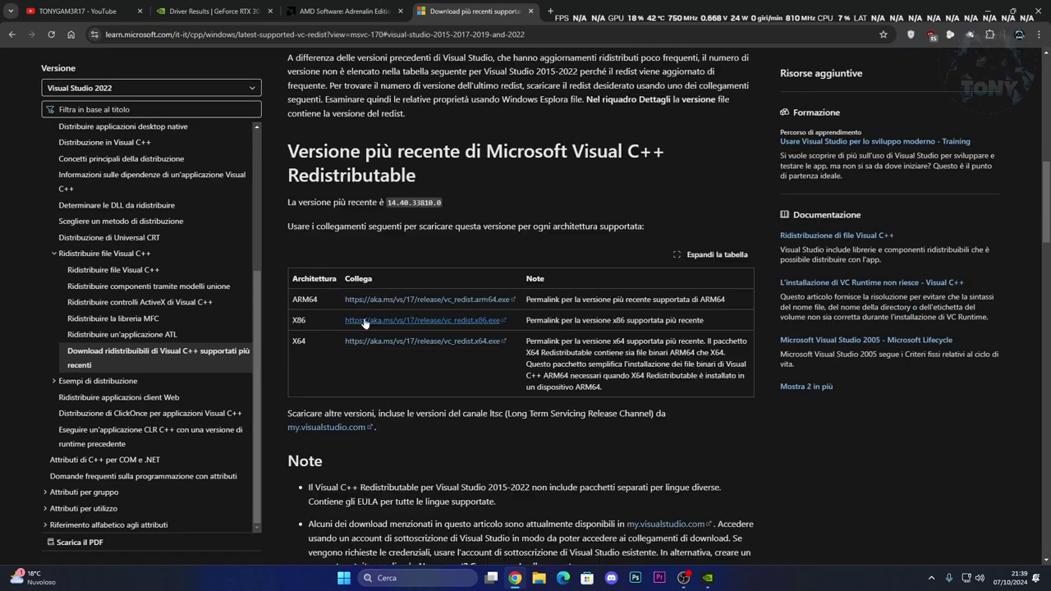
{"action": "left_click", "coordinate": [391, 326]}
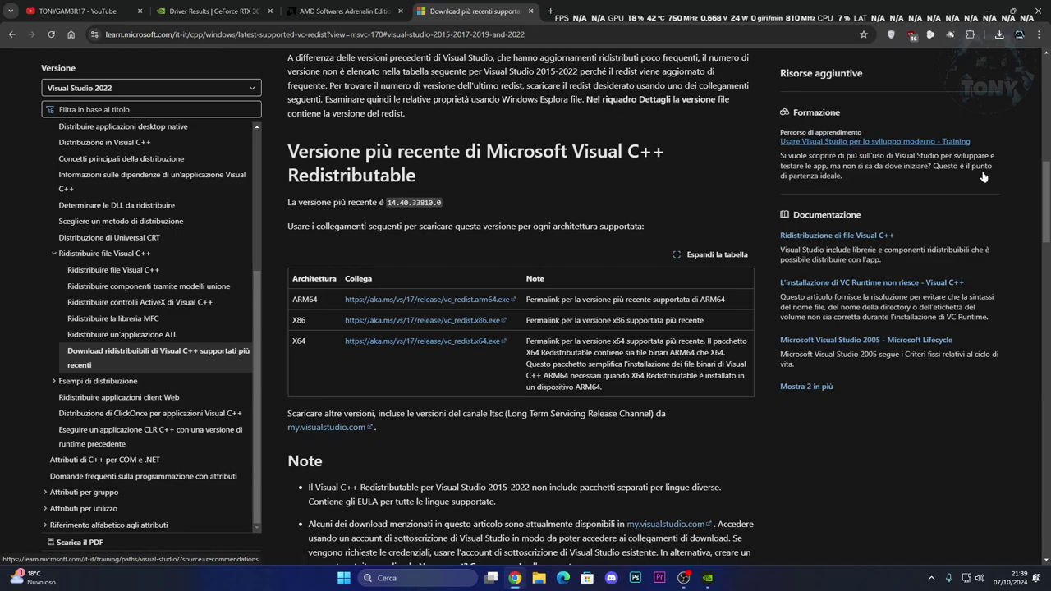
- Launch both downloaded Microsoft Visual C++ 2015-2022 Redistributable installers, x86 and x64
{"action": "left_click", "coordinate": [999, 34]}
{"action": "left_click", "coordinate": [923, 85]}
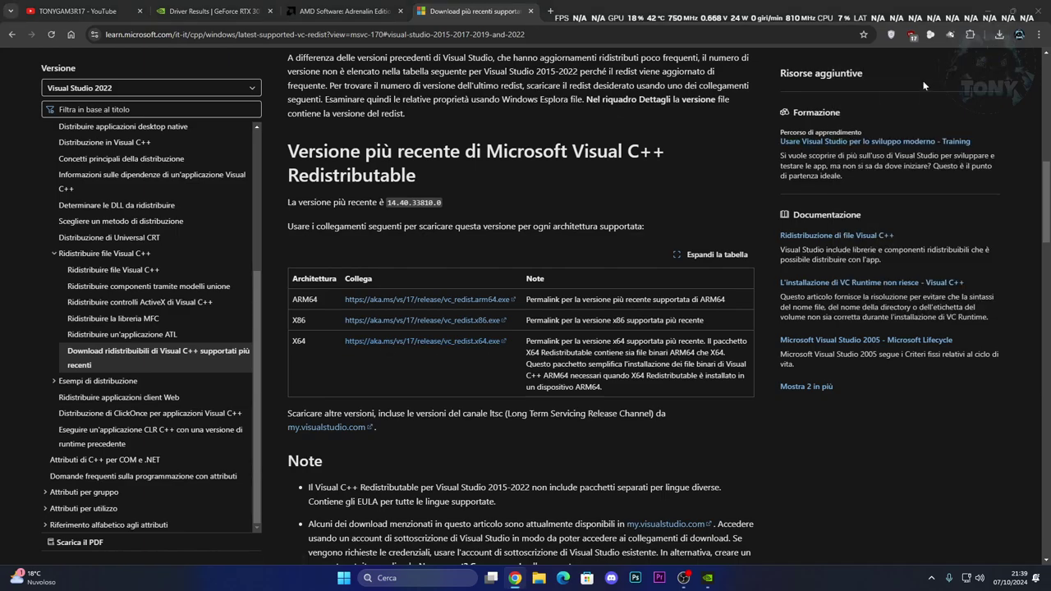
{"action": "left_click", "coordinate": [998, 35]}
{"action": "left_click", "coordinate": [921, 110]}
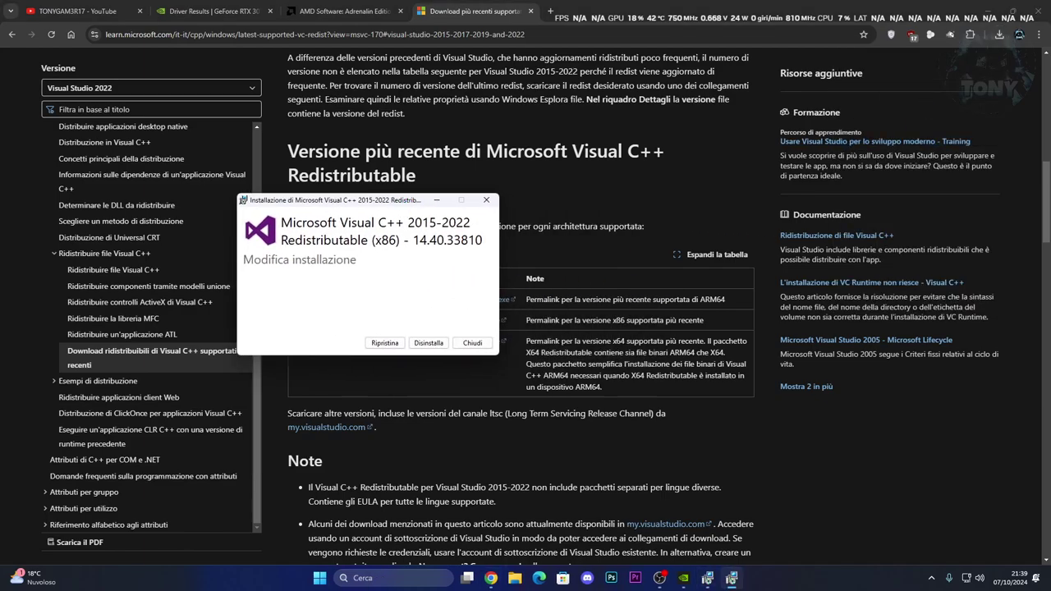
- Close the x64 and x86 Visual C++ Redistributable installers, confirming cancellation of each, and minimize the NVIDIA app to reach the desktop
{"action": "left_click_drag", "start_coordinate": [529, 205], "coordinate": [645, 196]}
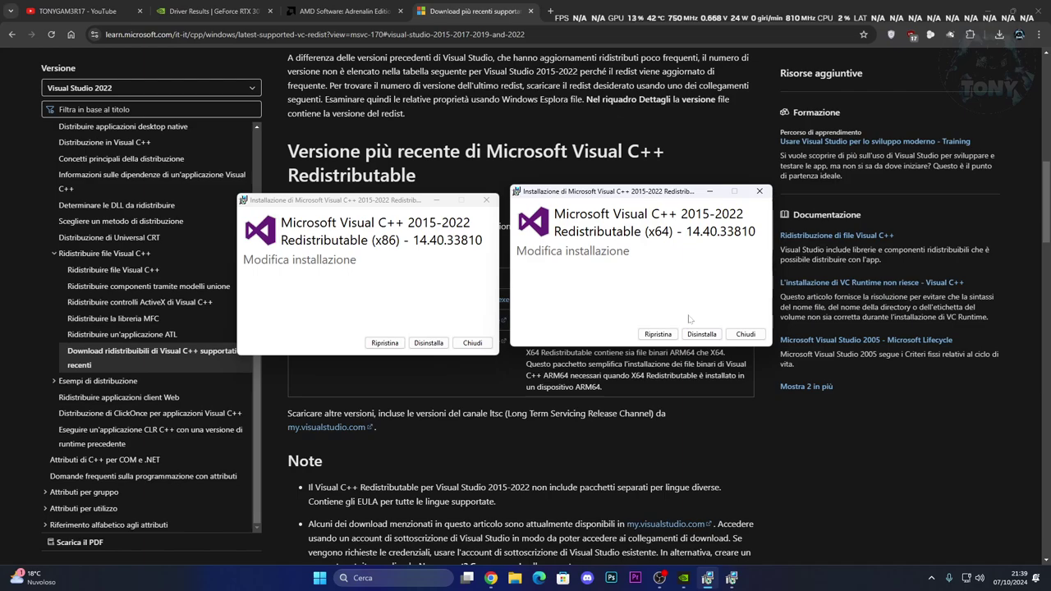
{"action": "left_click", "coordinate": [744, 334]}
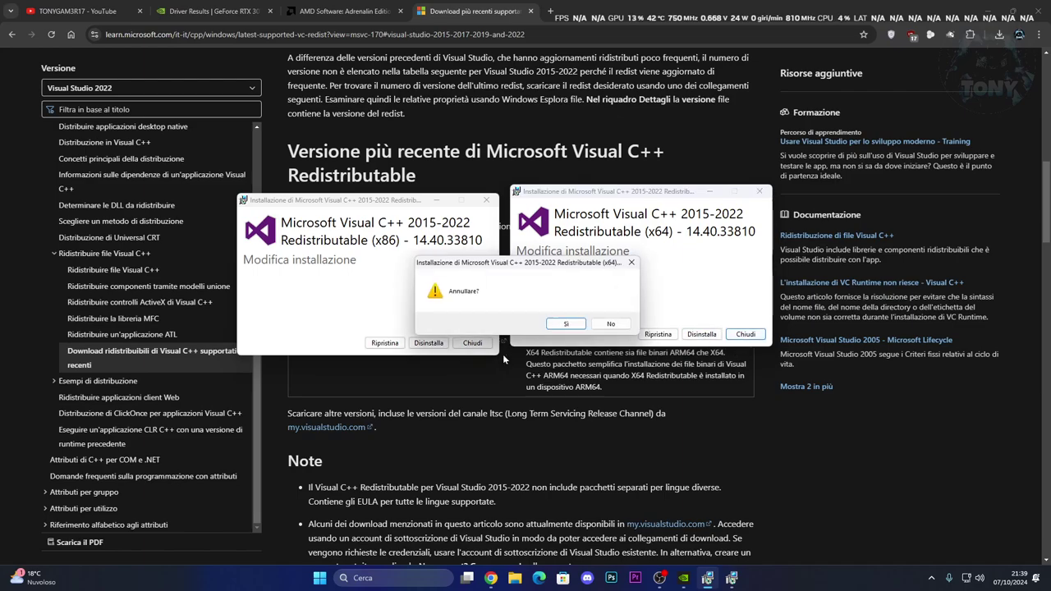
{"action": "left_click", "coordinate": [566, 324]}
{"action": "left_click", "coordinate": [472, 342]}
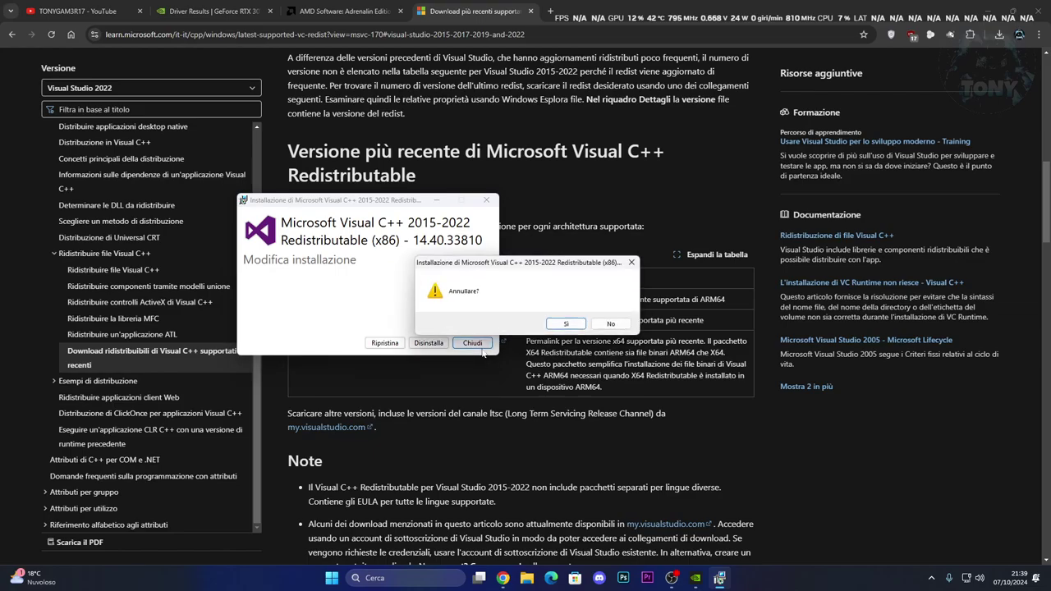
{"action": "left_click", "coordinate": [565, 324]}
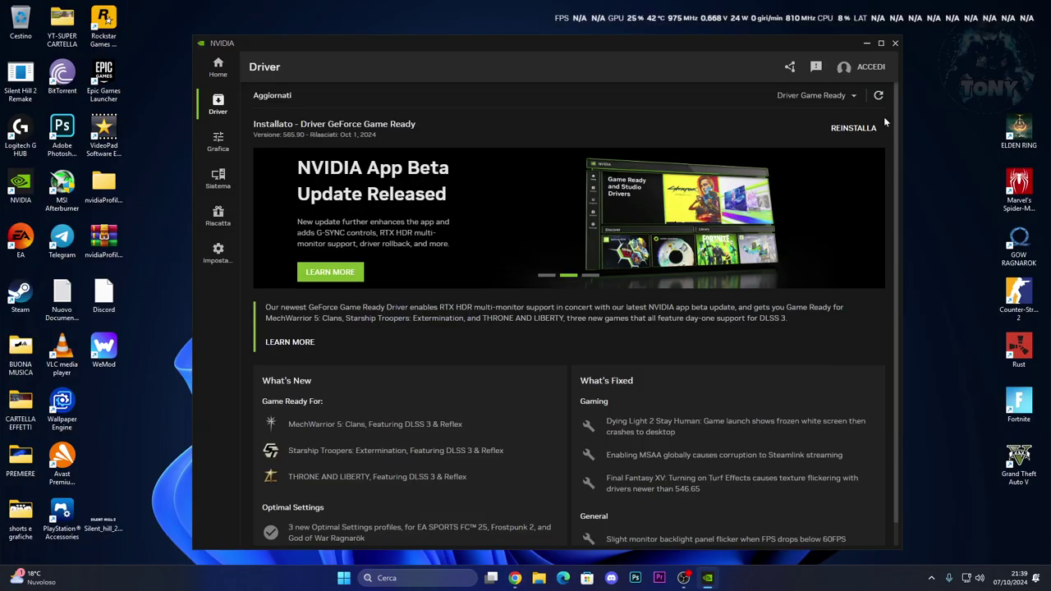
{"action": "left_click", "coordinate": [862, 42]}
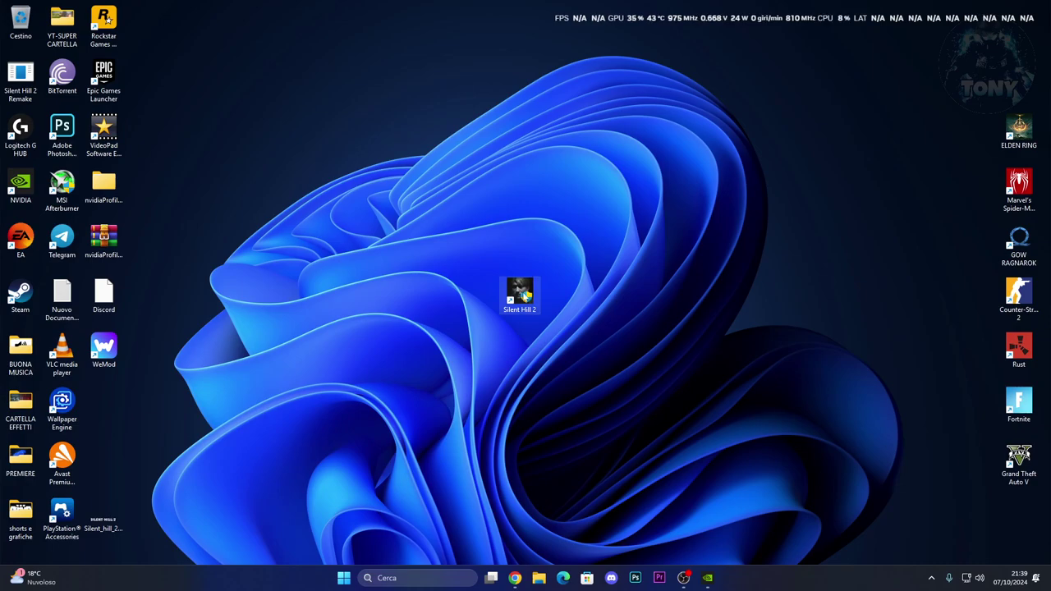
- Review the compatibility properties of the Silent Hill 2 shortcut, including disabling fullscreen optimizations and running as administrator, and close them
{"action": "right_click", "coordinate": [523, 291]}
{"action": "left_click", "coordinate": [568, 532]}
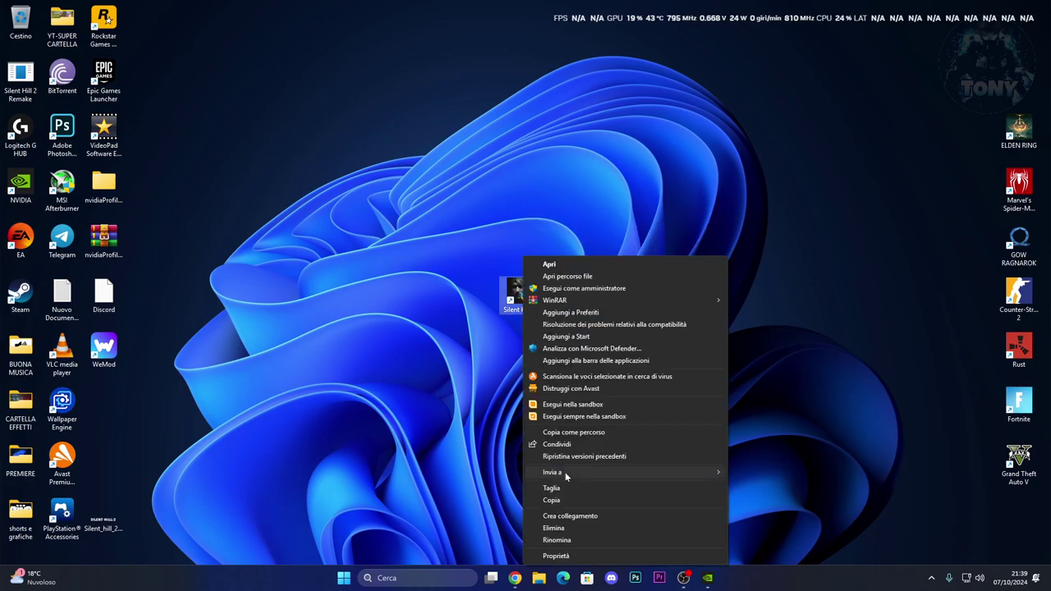
{"action": "left_click", "coordinate": [575, 556]}
{"action": "left_click_drag", "start_coordinate": [618, 260], "coordinate": [516, 239]}
{"action": "left_click", "coordinate": [565, 269]}
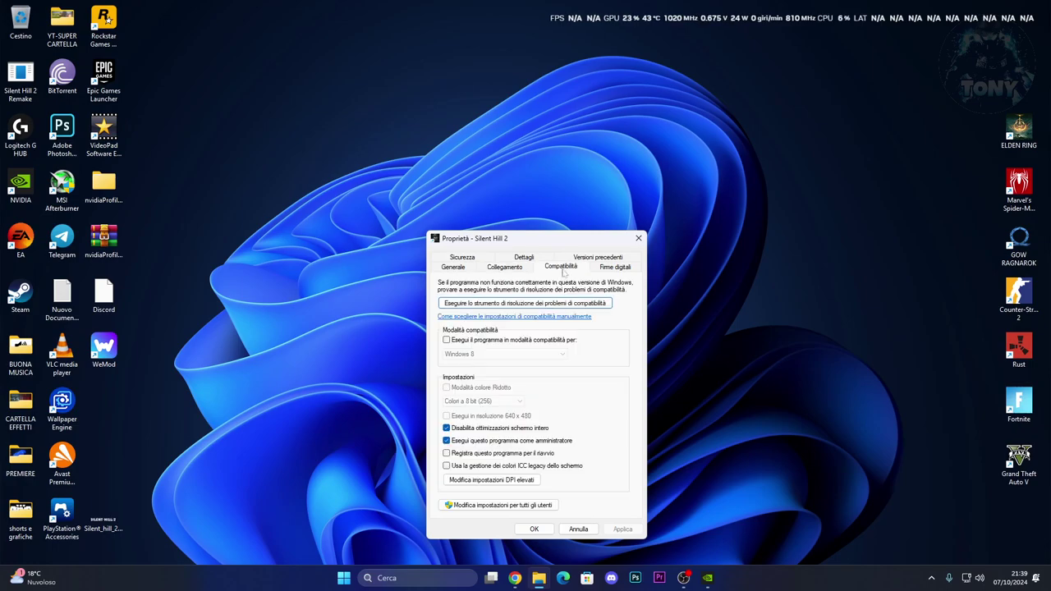
{"action": "left_click", "coordinate": [470, 441]}
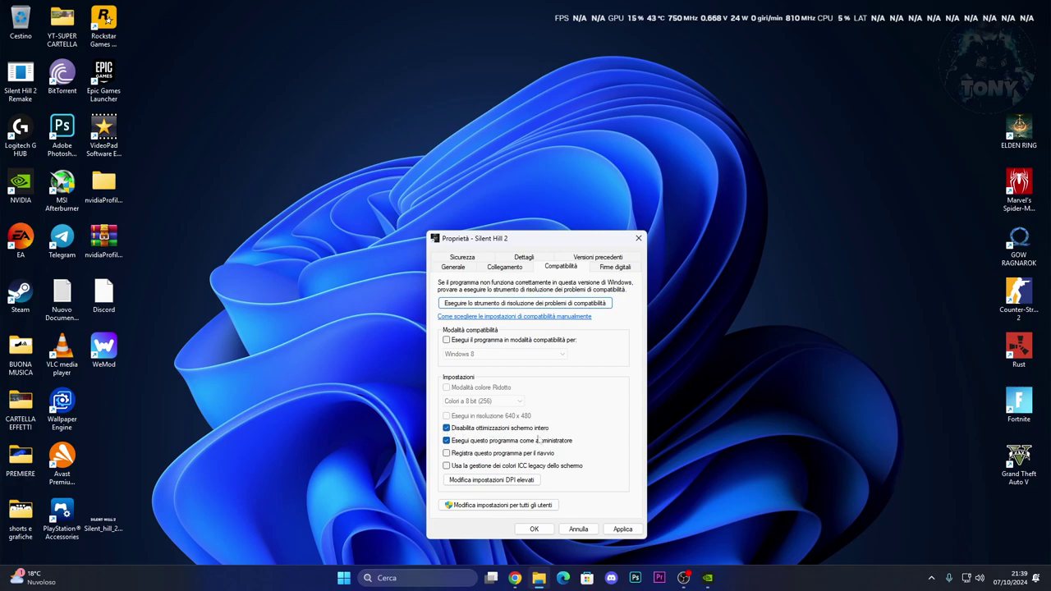
{"action": "left_click", "coordinate": [612, 270]}
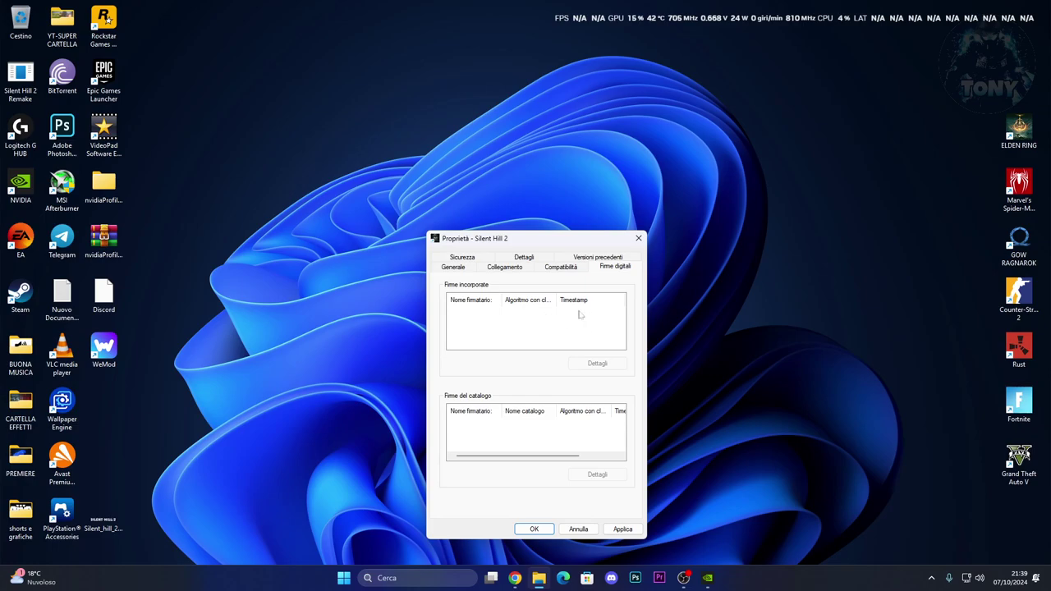
{"action": "left_click", "coordinate": [562, 267]}
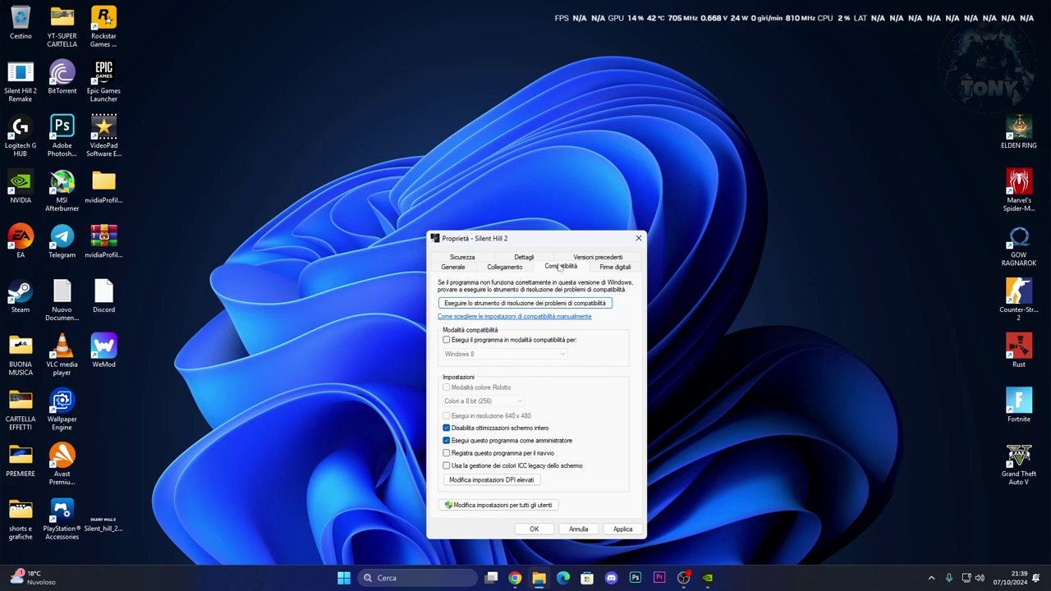
{"action": "left_click_drag", "start_coordinate": [559, 238], "coordinate": [460, 215]}
{"action": "left_click", "coordinate": [542, 215]}
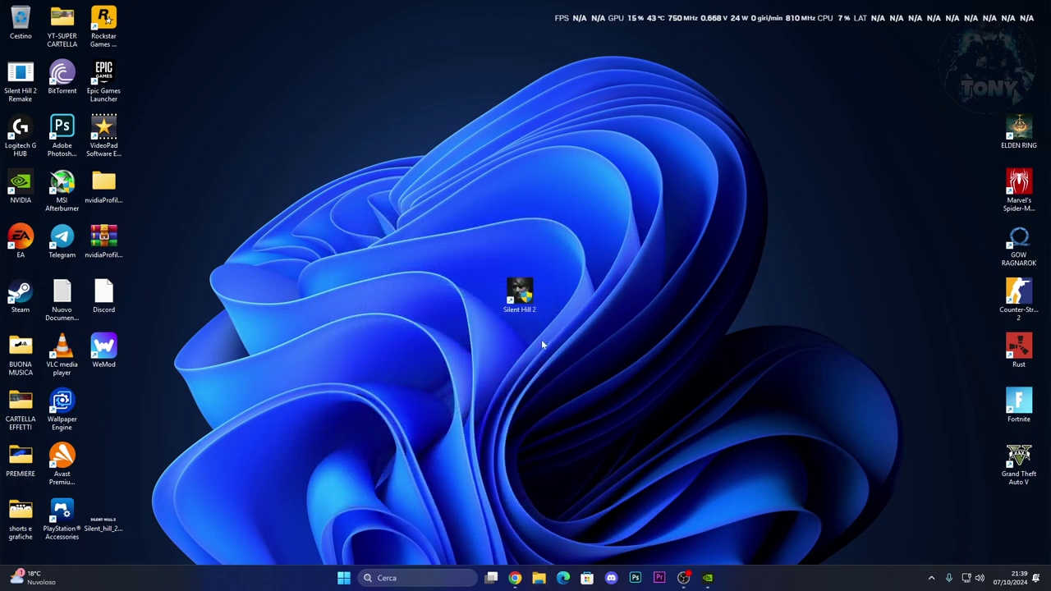
- Run the Silent Hill 2 shortcut as administrator and allow it to run anyway through Windows SmartScreen
{"action": "right_click", "coordinate": [527, 295]}
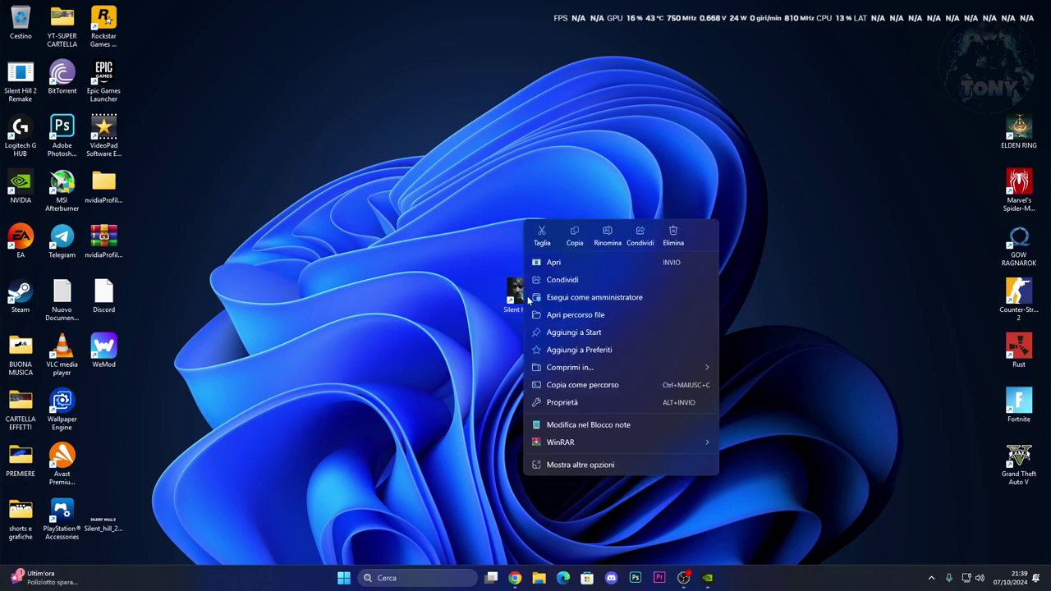
{"action": "left_click", "coordinate": [605, 298]}
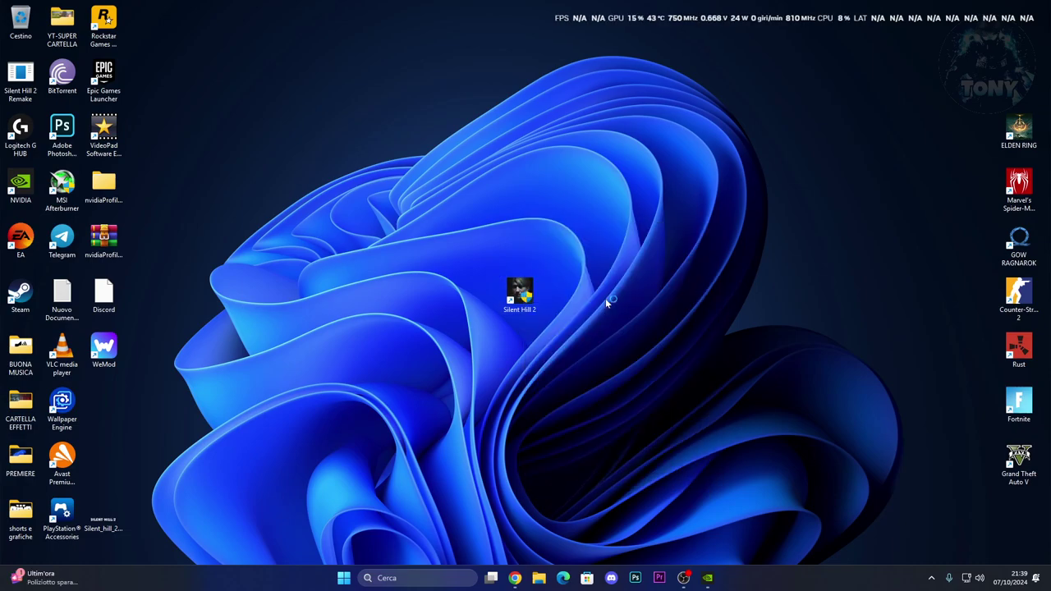
{"action": "left_click", "coordinate": [425, 210]}
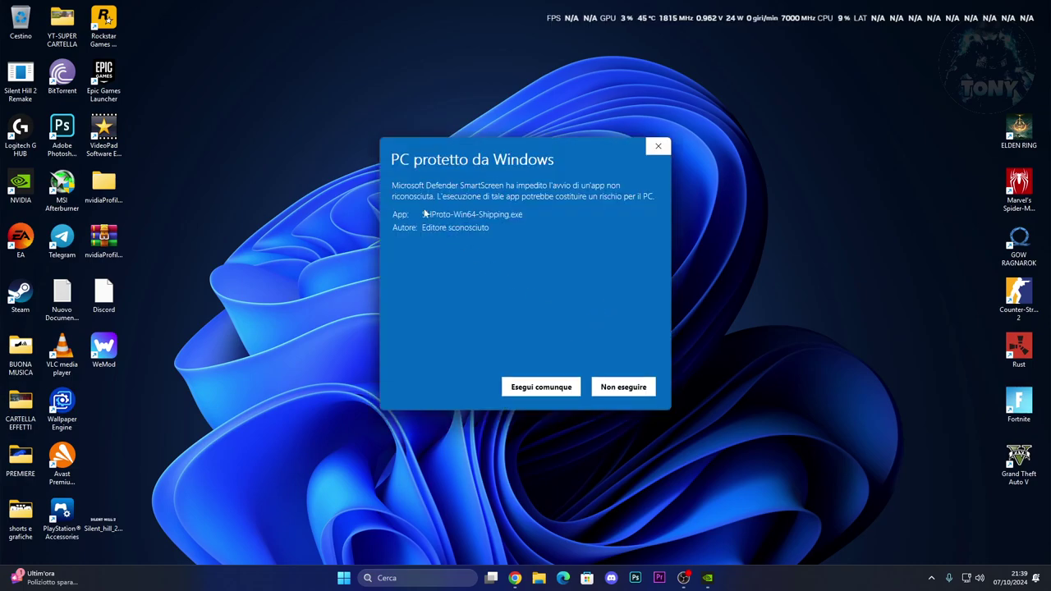
{"action": "left_click", "coordinate": [544, 386]}
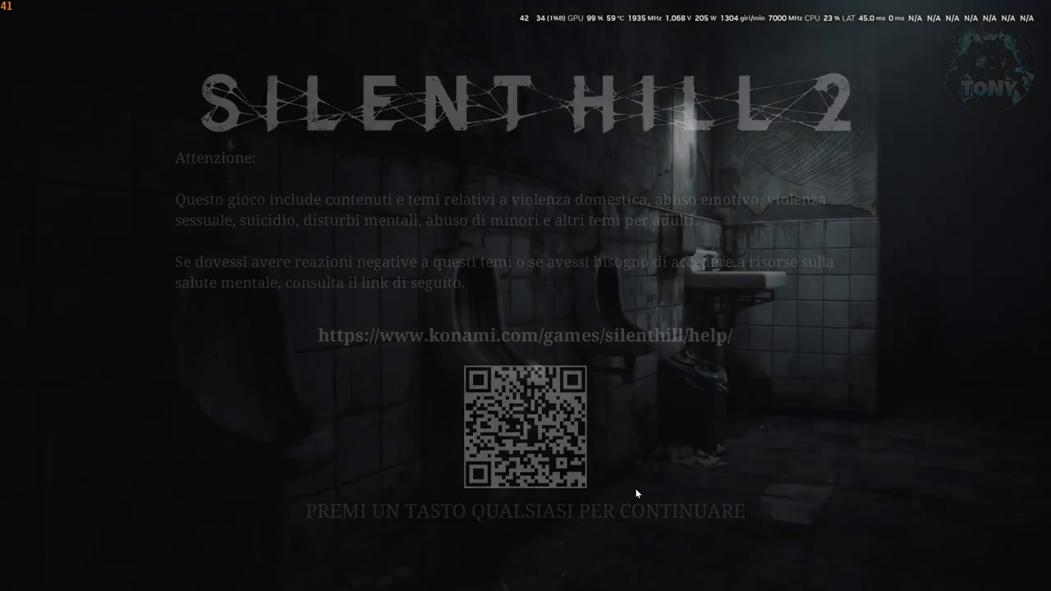
- Continue past the Silent Hill 2 content warning, exit the game from its main menu and confirm quitting
{"action": "left_click", "coordinate": [637, 494]}
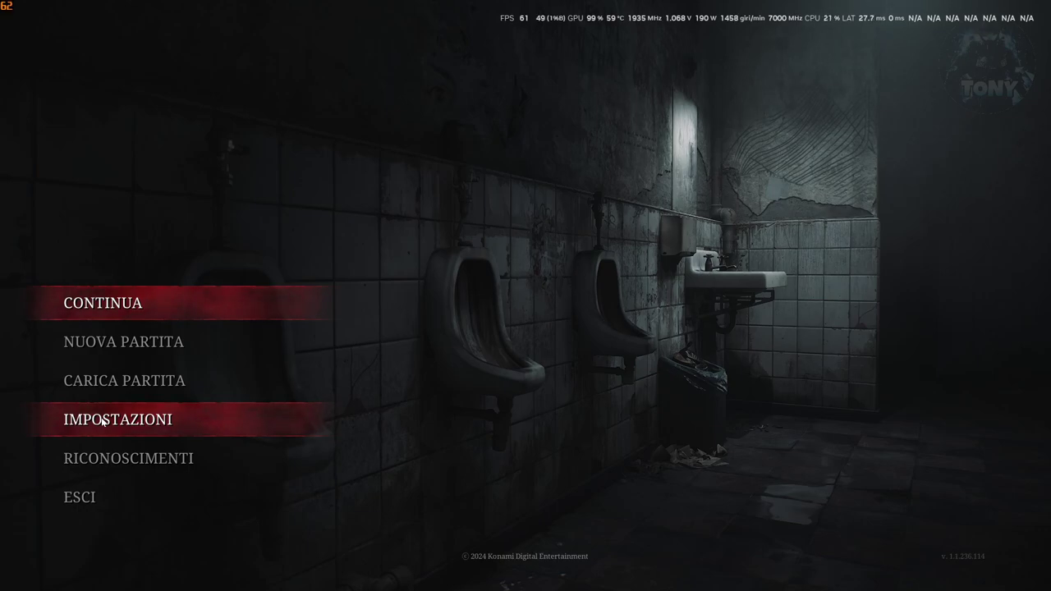
{"action": "left_click", "coordinate": [100, 500]}
{"action": "left_click", "coordinate": [435, 335]}
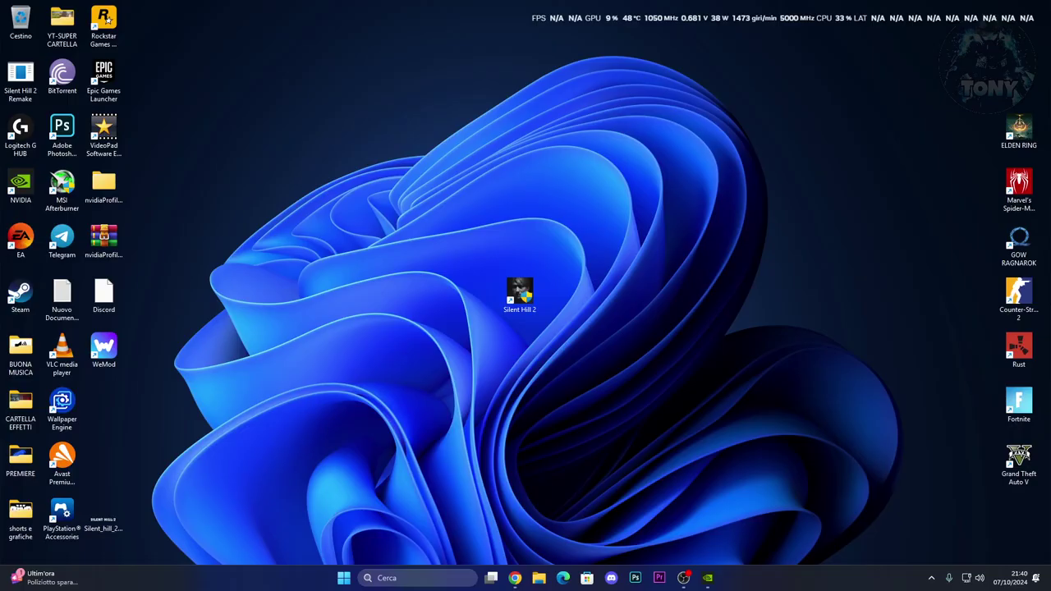
- Search Windows for "windows", open the Windows Update page and check for available updates
{"action": "left_click", "coordinate": [403, 578]}
{"action": "type", "text": "wi"}
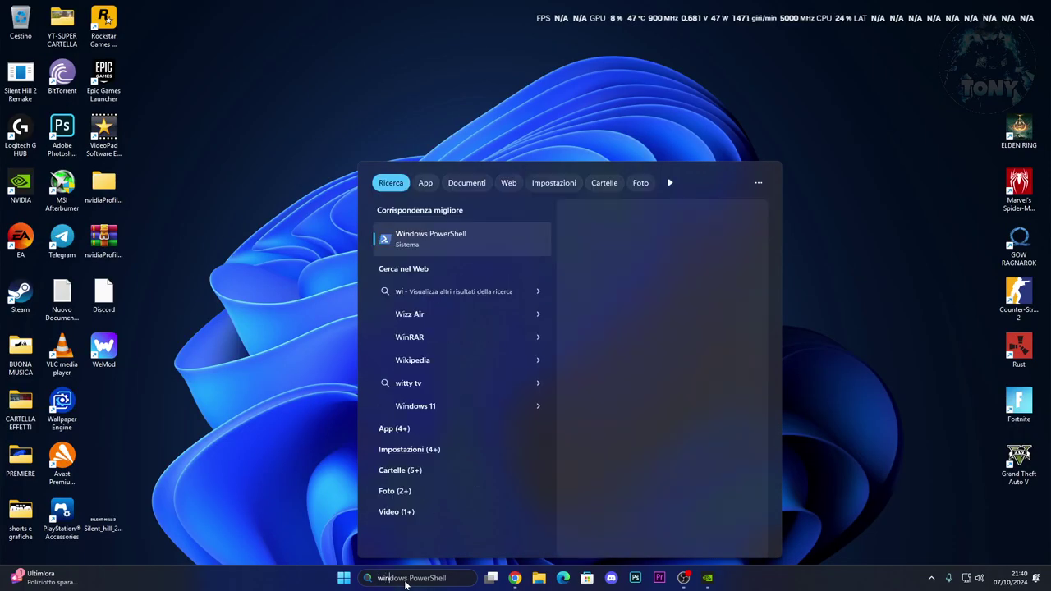
{"action": "type", "text": "ndows"}
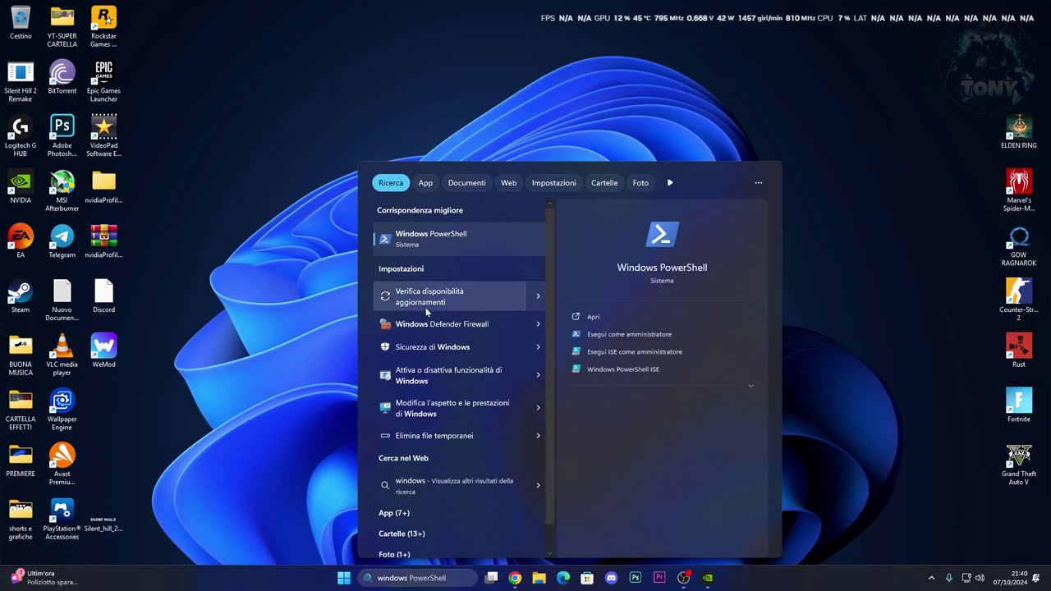
{"action": "left_click", "coordinate": [425, 300]}
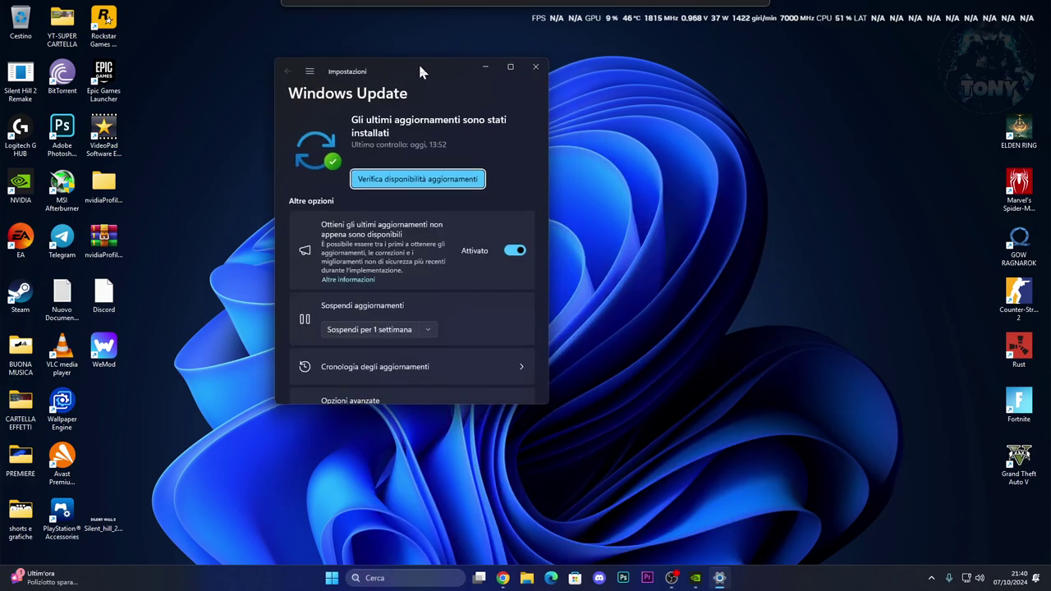
{"action": "left_click", "coordinate": [402, 180]}
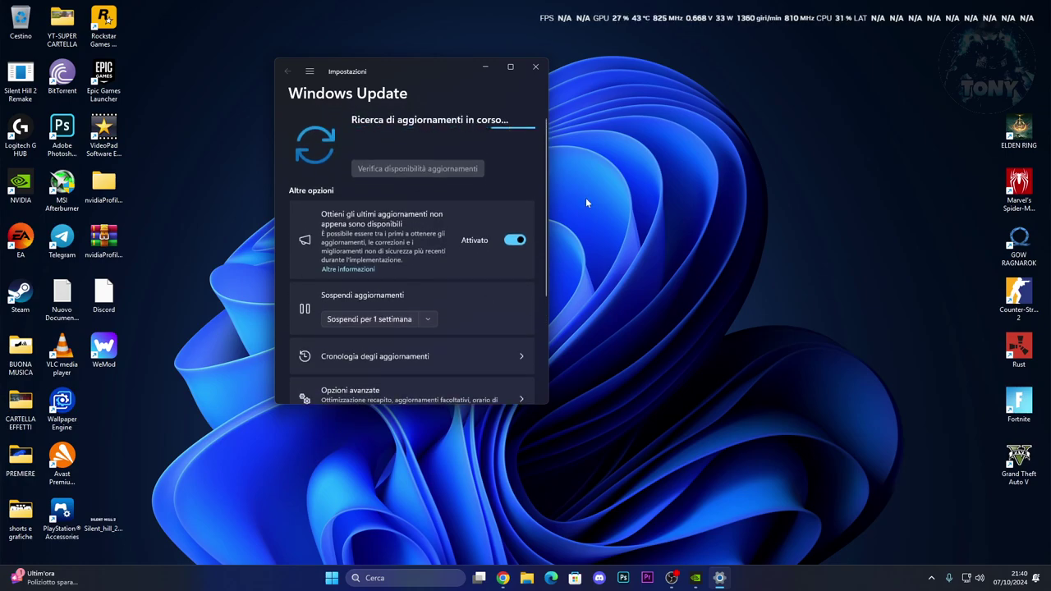
- Open the Windows Update history and look through the installed quality, driver and definition updates
{"action": "scroll", "coordinate": [434, 165], "scroll_direction": "down", "scroll_amount": 1}
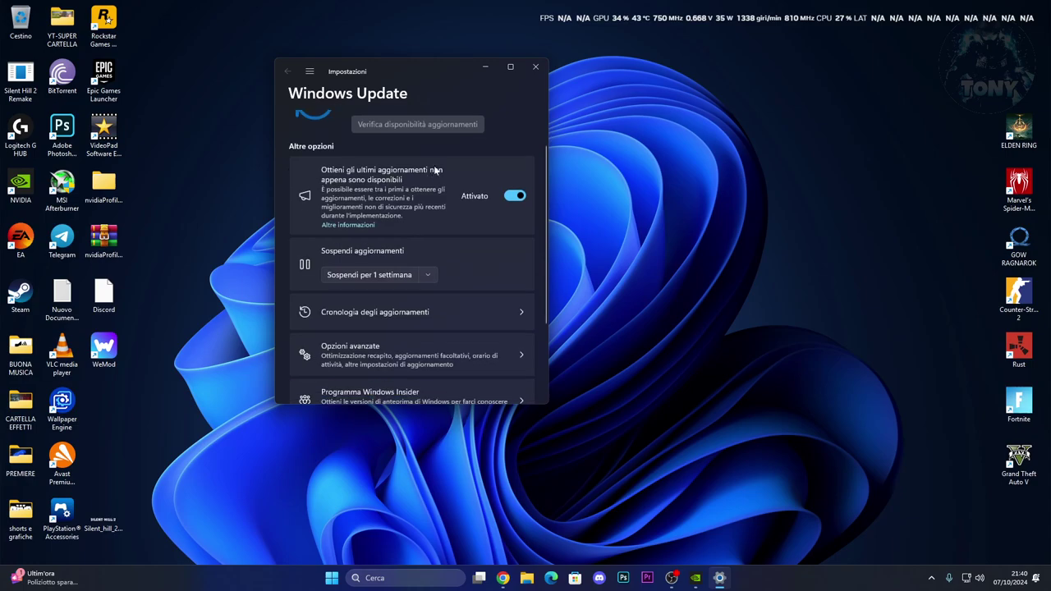
{"action": "left_click", "coordinate": [399, 312]}
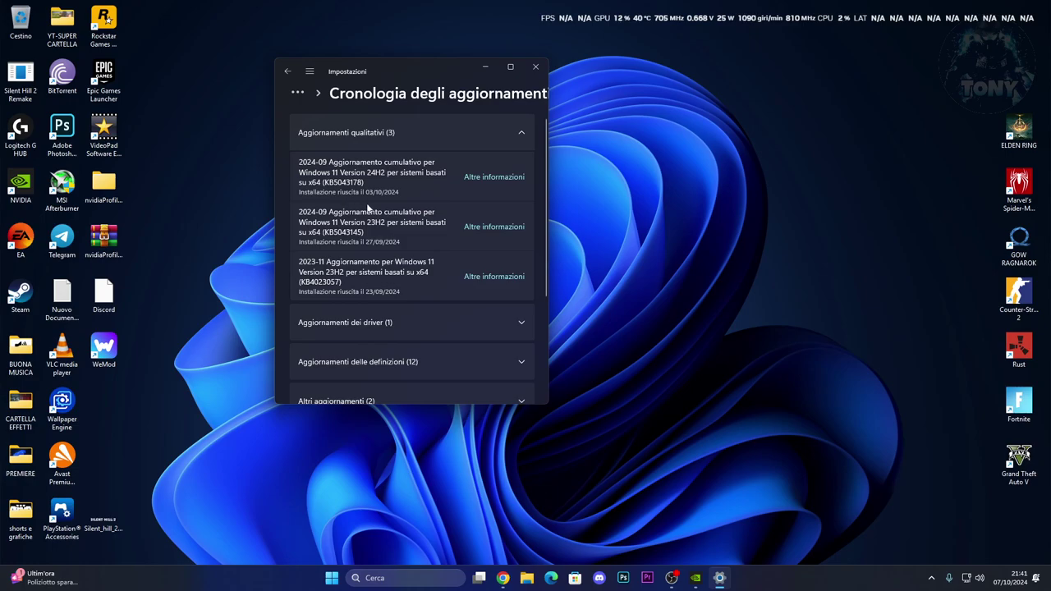
{"action": "left_click_drag", "start_coordinate": [414, 74], "coordinate": [409, 87]}
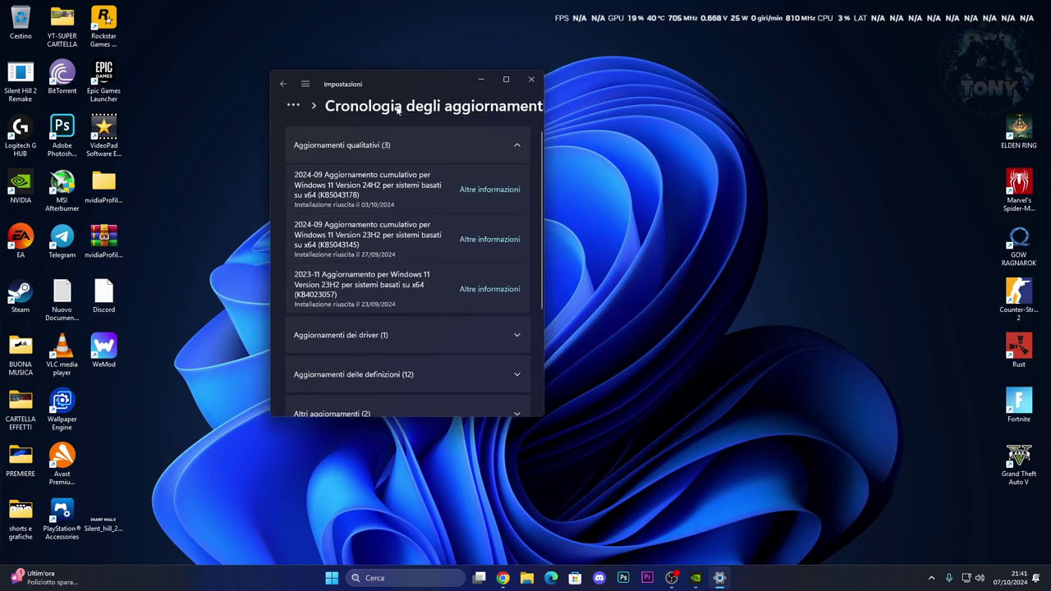
{"action": "scroll", "coordinate": [319, 119], "scroll_direction": "down", "scroll_amount": 2}
{"action": "scroll", "coordinate": [320, 119], "scroll_direction": "up", "scroll_amount": 2}
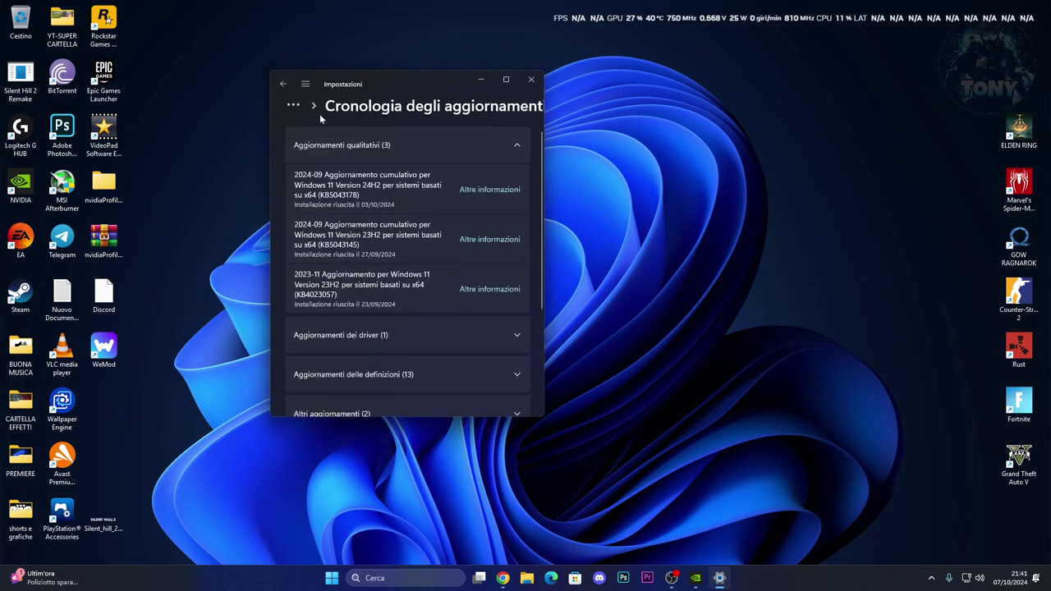
- Return to the main Windows Update page, retry all failed updates and close the Settings window
{"action": "left_click", "coordinate": [283, 83]}
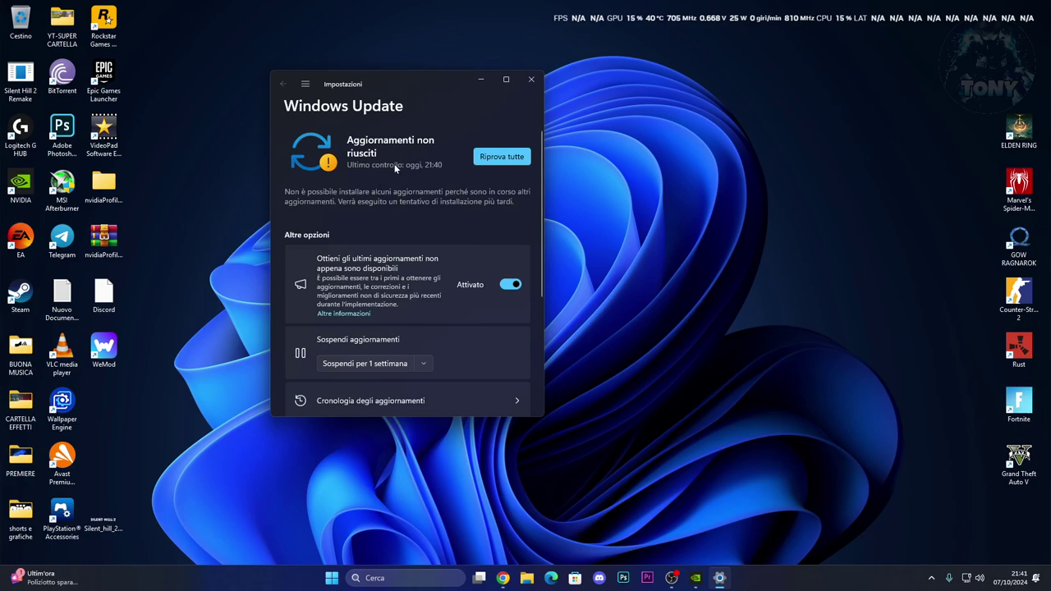
{"action": "left_click", "coordinate": [509, 157]}
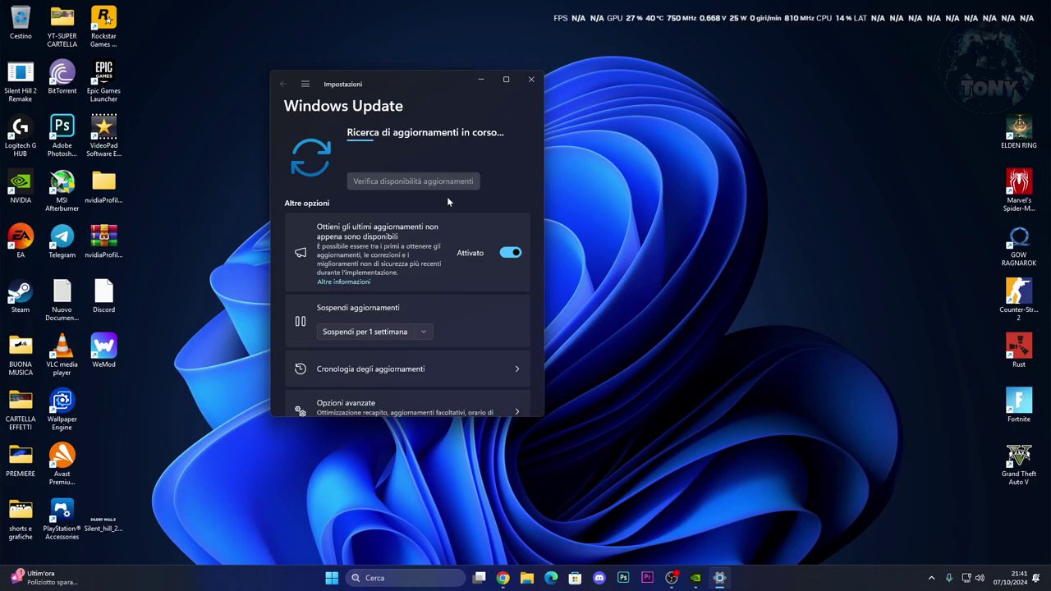
{"action": "left_click_drag", "start_coordinate": [447, 87], "coordinate": [452, 80]}
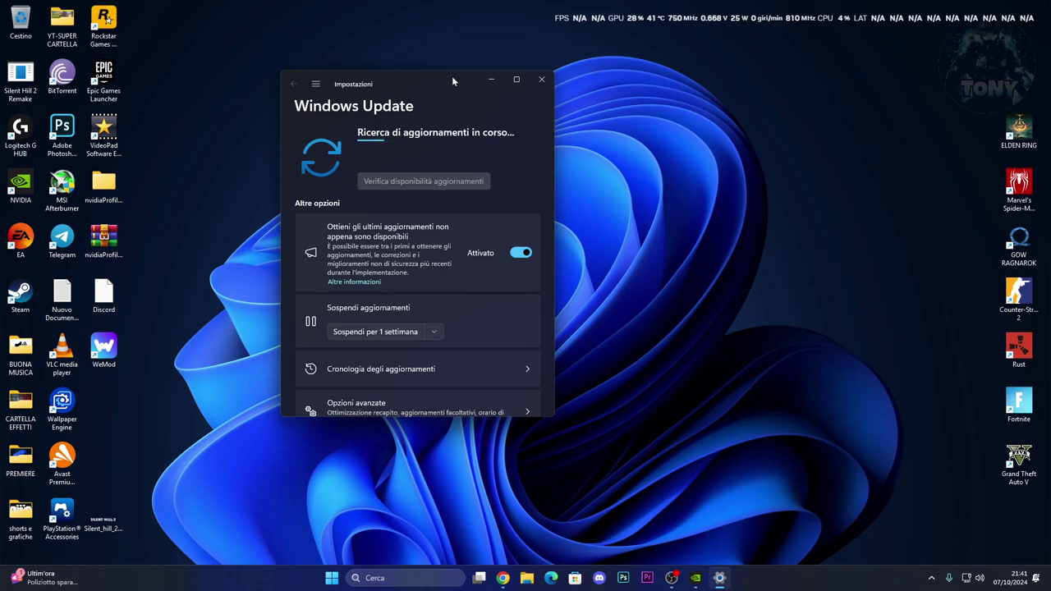
{"action": "left_click", "coordinate": [542, 80]}
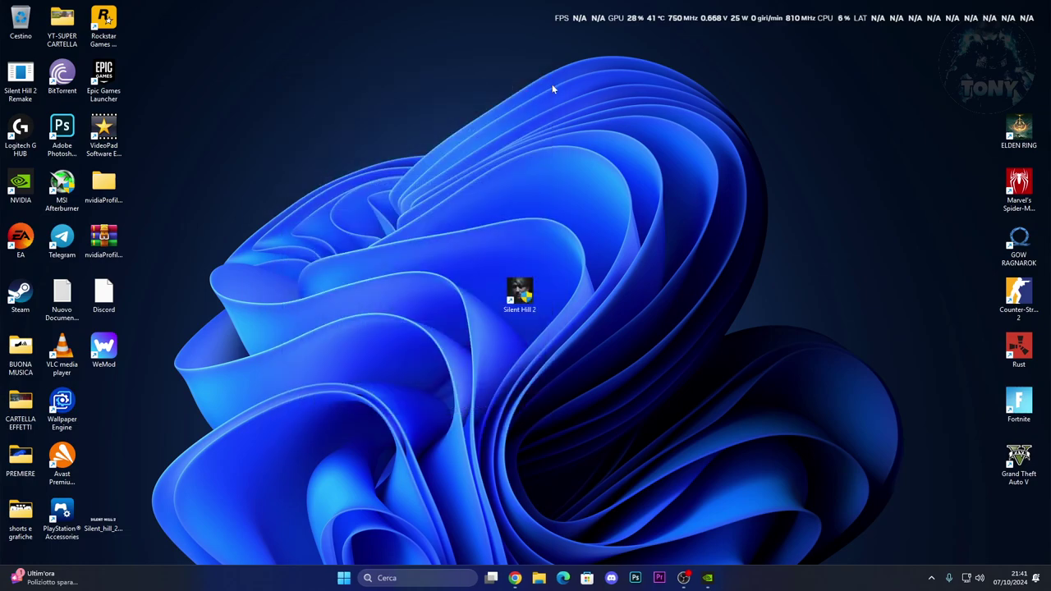
- Open Windows Security and go to the management settings of Virus and threat protection
{"action": "left_click", "coordinate": [931, 578]}
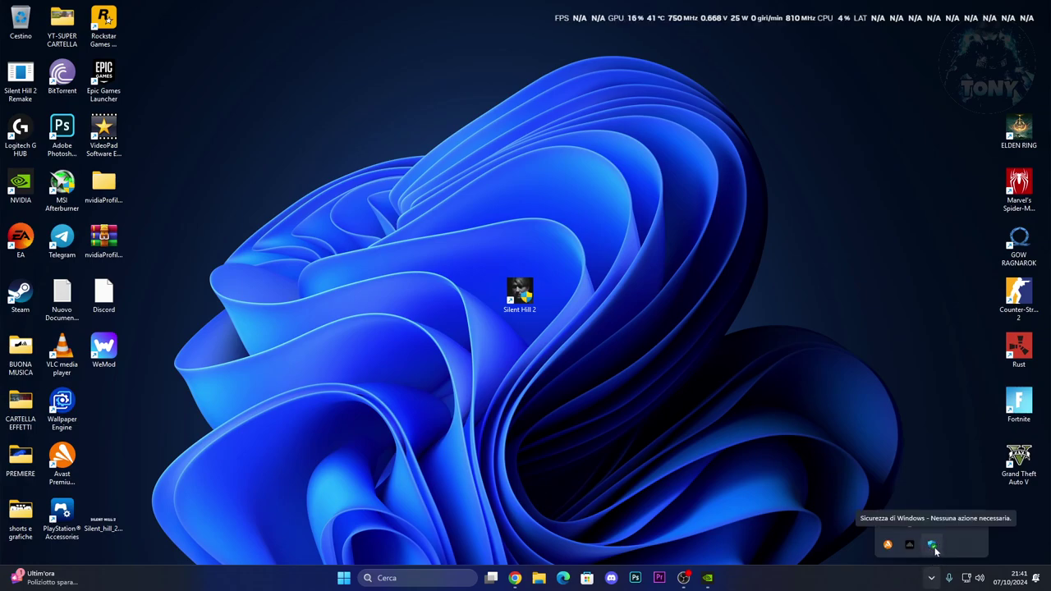
{"action": "left_click", "coordinate": [932, 546]}
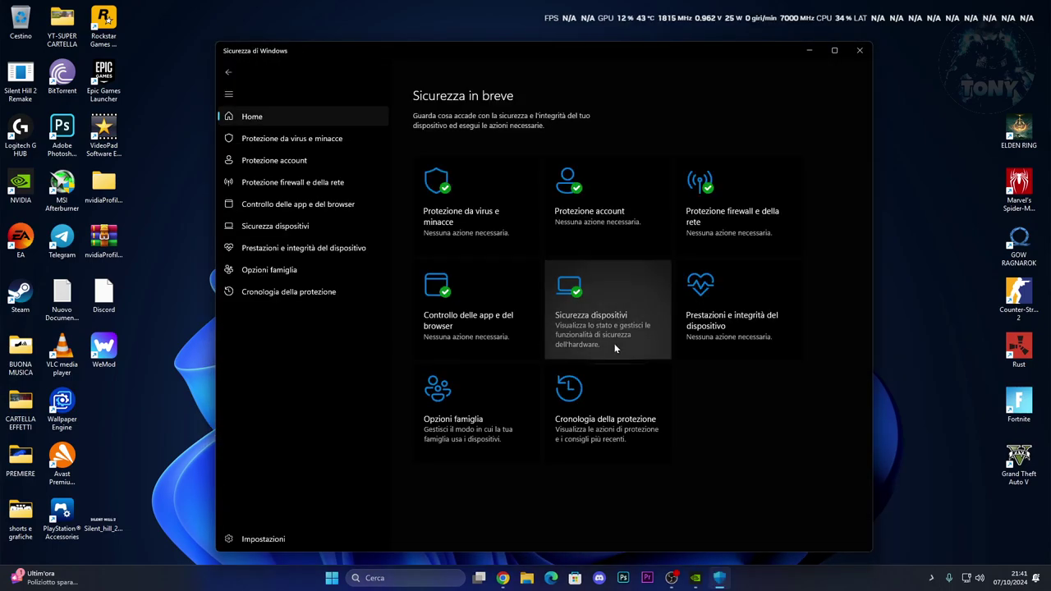
{"action": "left_click", "coordinate": [496, 216]}
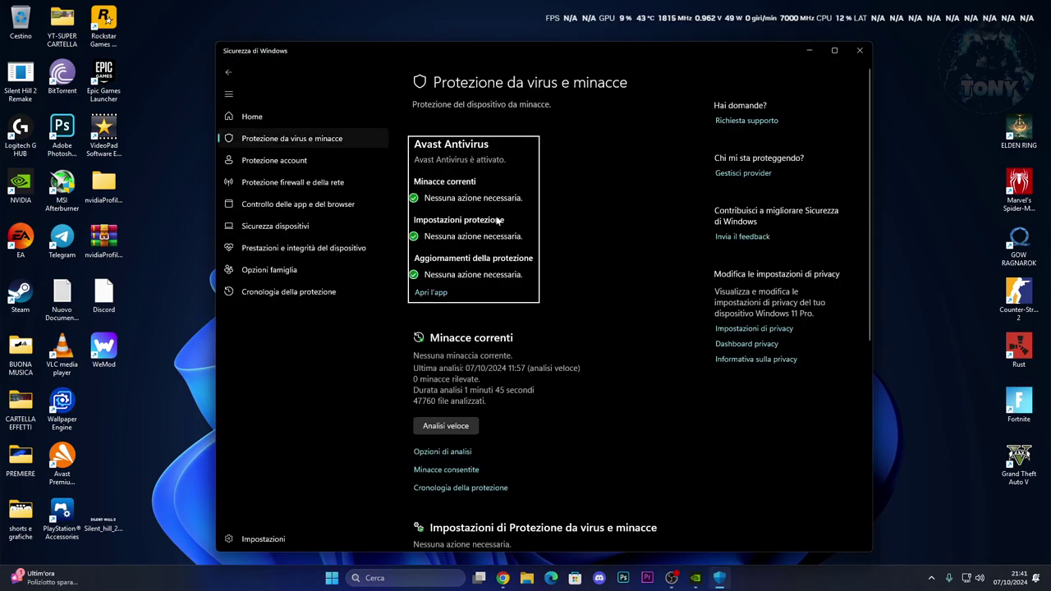
{"action": "scroll", "coordinate": [497, 220], "scroll_direction": "down", "scroll_amount": 5}
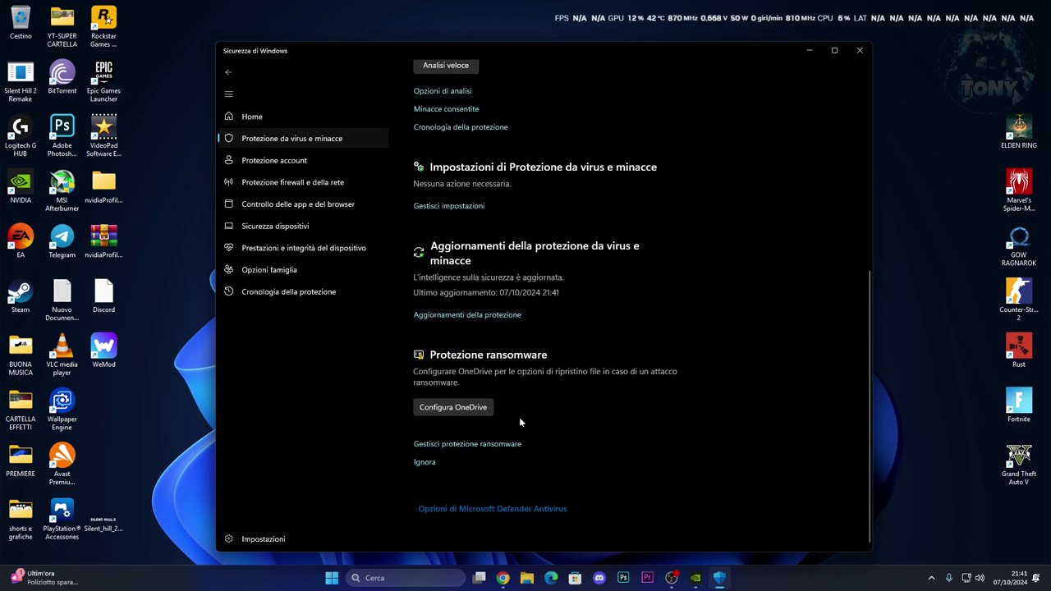
{"action": "scroll", "coordinate": [461, 338], "scroll_direction": "up", "scroll_amount": 2}
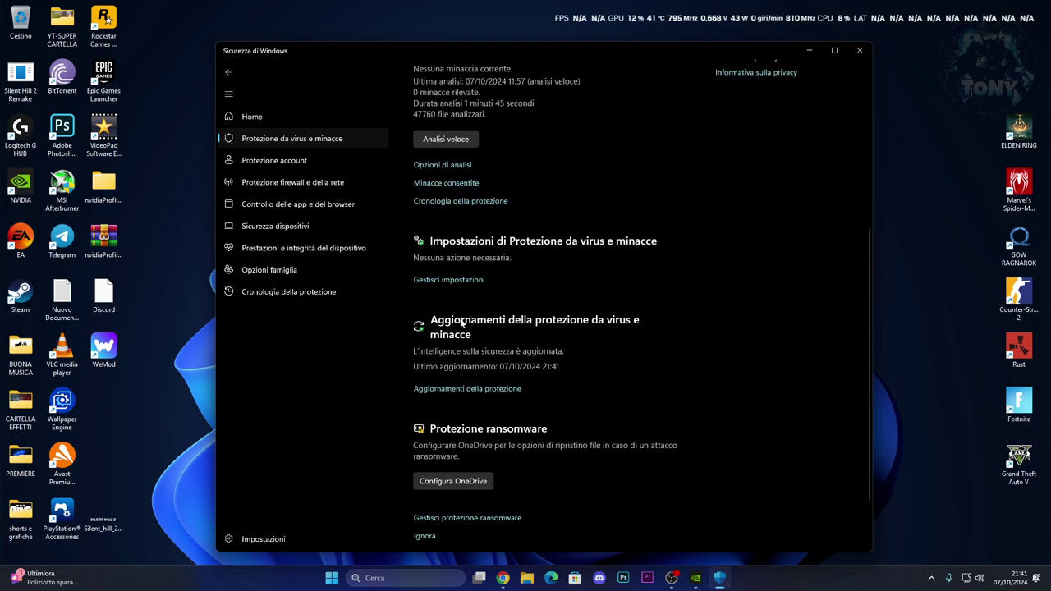
{"action": "left_click", "coordinate": [446, 280]}
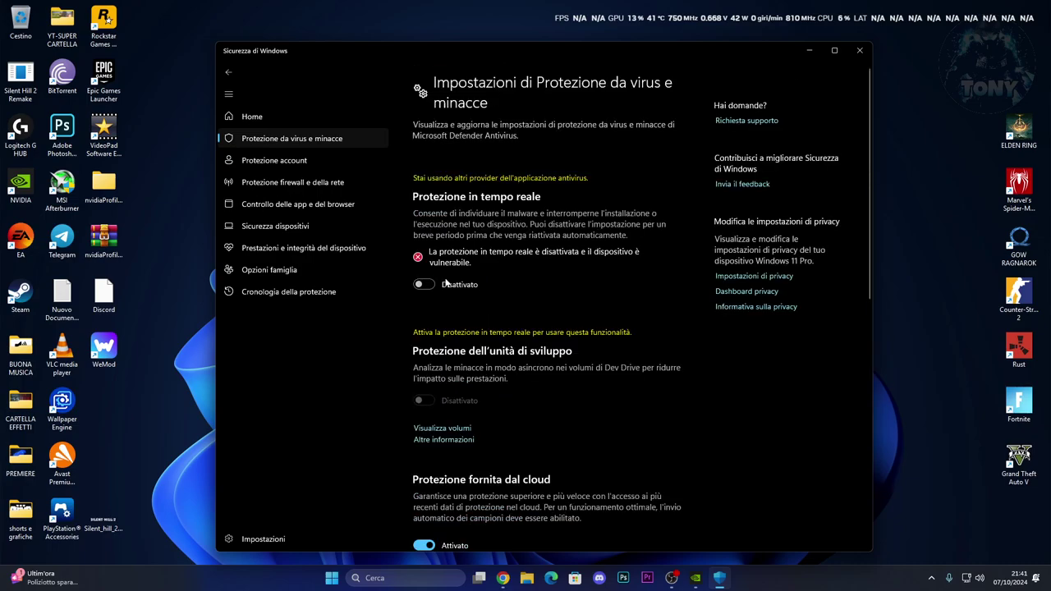
- Open the exclusions page from the Virus and threat protection settings
{"action": "scroll", "coordinate": [491, 374], "scroll_direction": "down", "scroll_amount": 3}
{"action": "scroll", "coordinate": [490, 374], "scroll_direction": "down", "scroll_amount": 3}
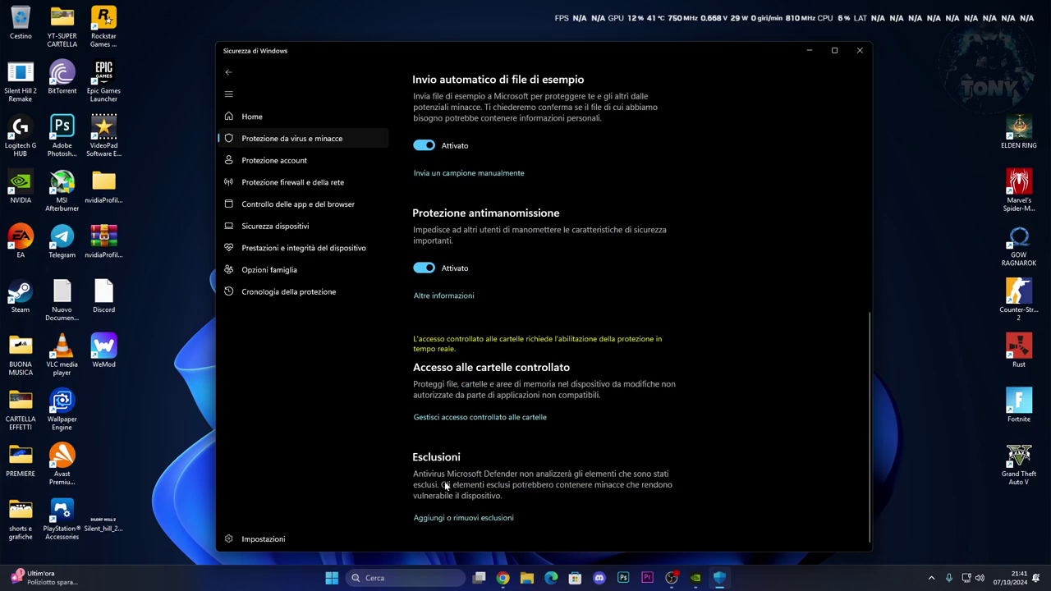
{"action": "left_click", "coordinate": [435, 518]}
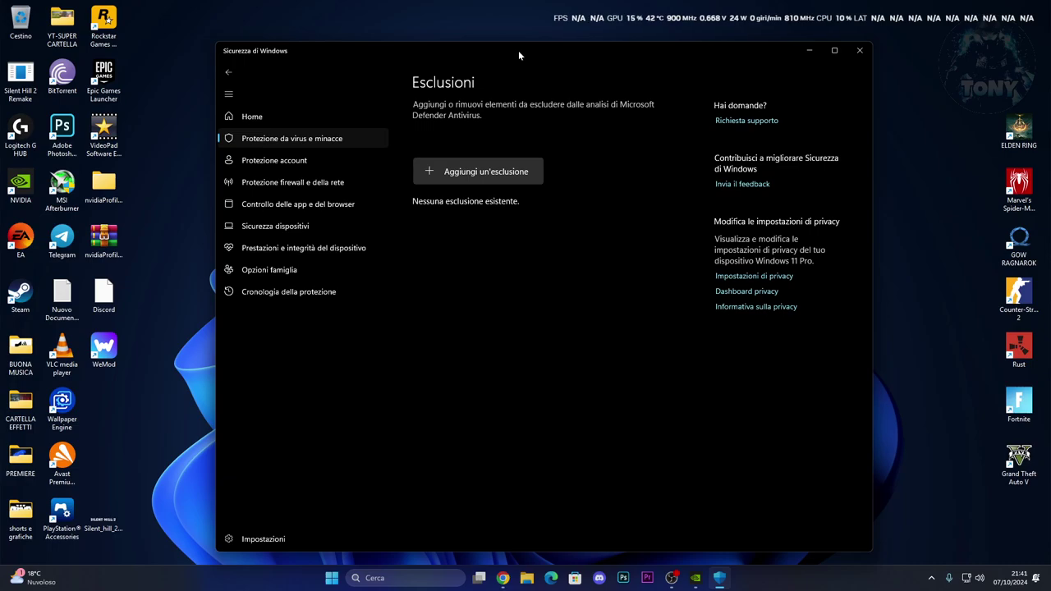
- Move the Windows Security window aside to uncover the Silent Hill 2 shortcut and try to add a folder exclusion
{"action": "left_click_drag", "start_coordinate": [518, 51], "coordinate": [451, 48]}
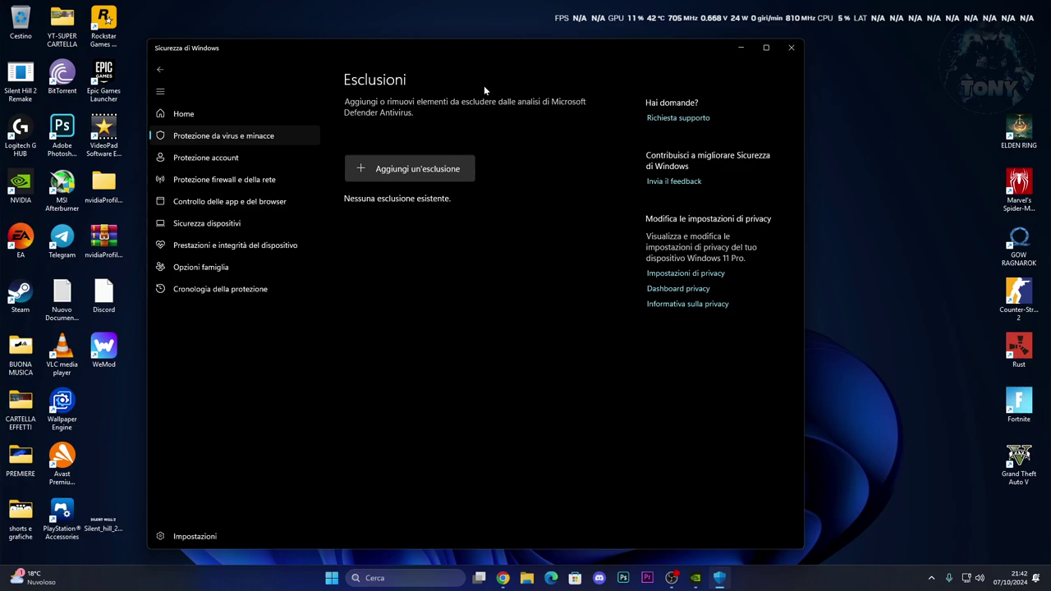
{"action": "left_click_drag", "start_coordinate": [470, 55], "coordinate": [183, 66]}
{"action": "left_click", "coordinate": [119, 179]}
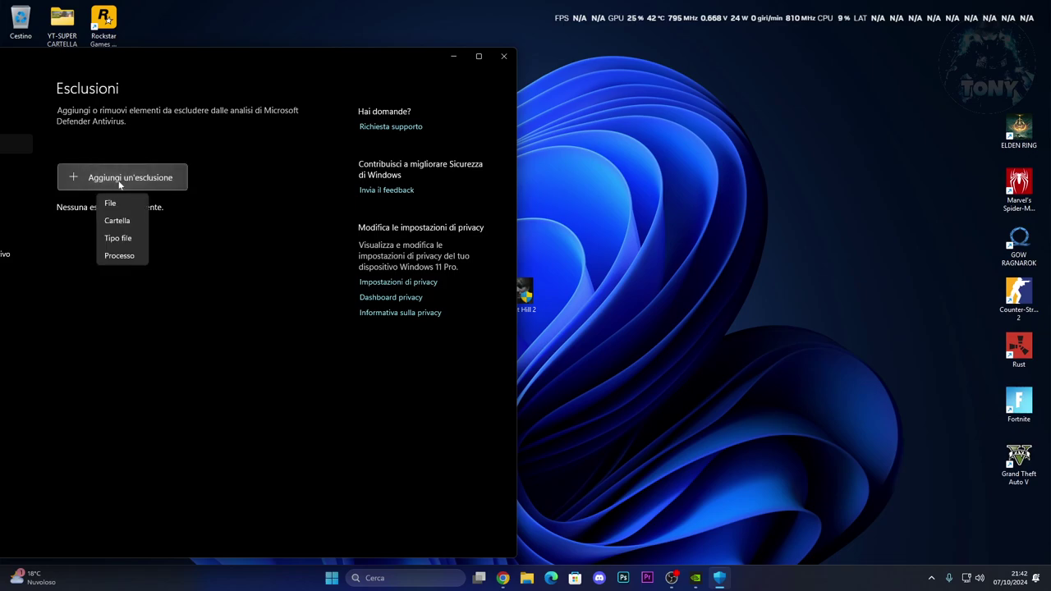
{"action": "left_click", "coordinate": [118, 221]}
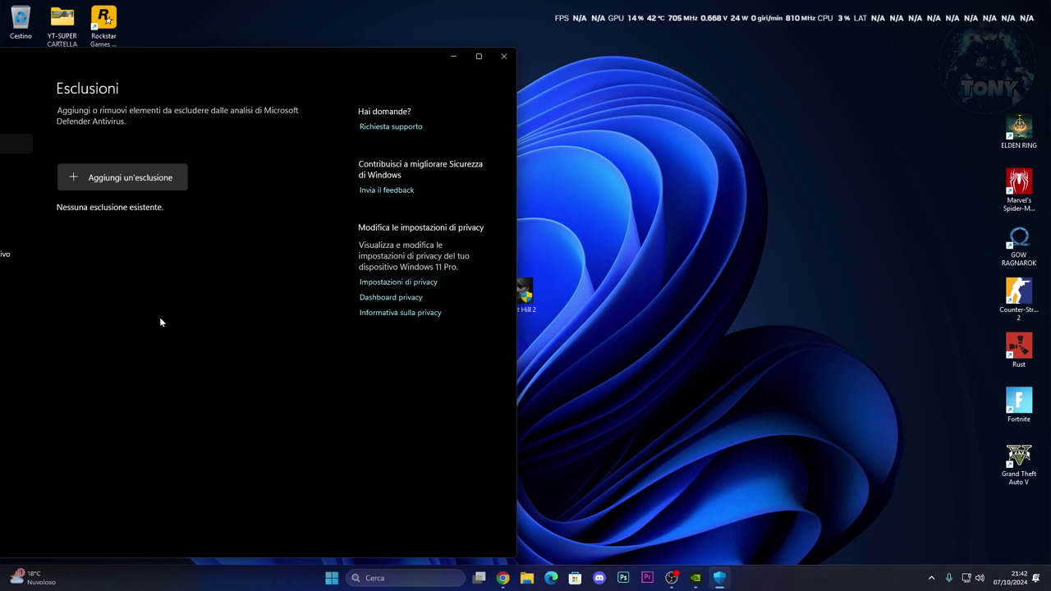
- Open the file location of the Silent Hill 2 desktop shortcut to view the game's Win64 folder, and minimize the folder window
{"action": "right_click", "coordinate": [525, 293]}
{"action": "left_click", "coordinate": [580, 317]}
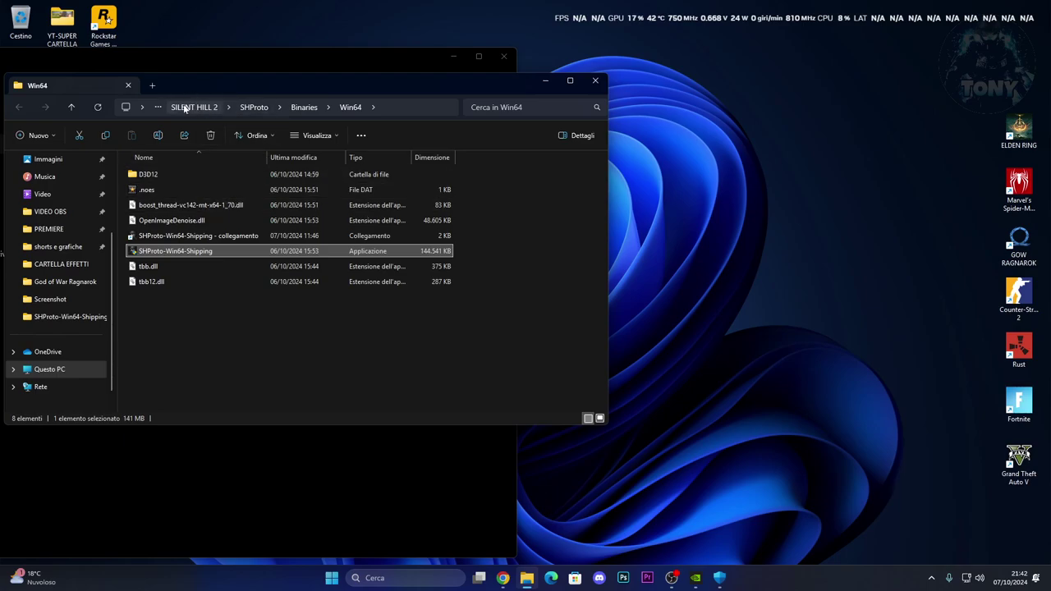
{"action": "left_click", "coordinate": [545, 80]}
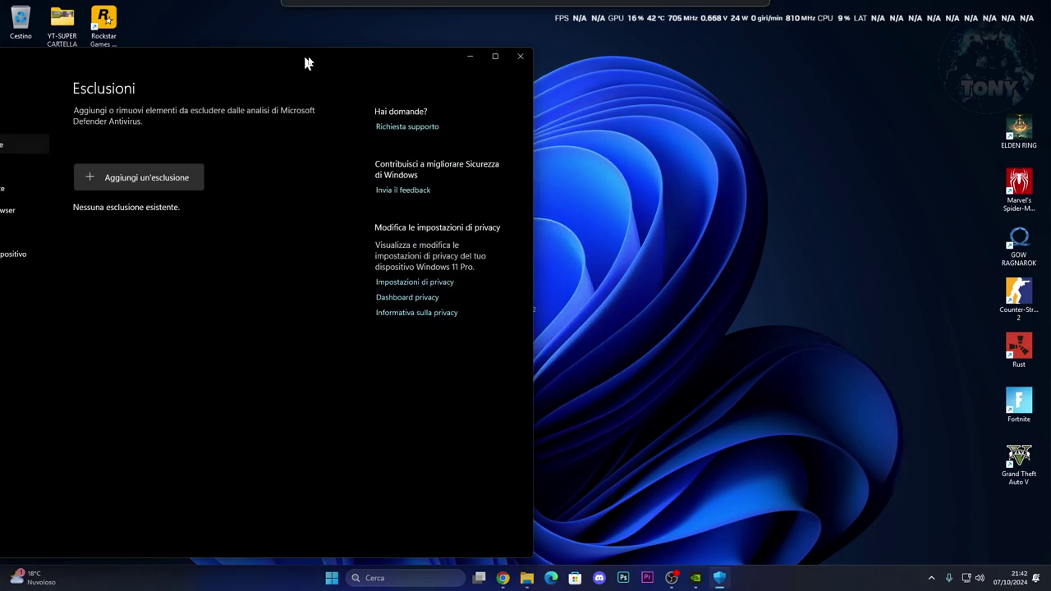
- Close Windows Security and place the Silent Hill 2 desktop shortcut below the Grand Theft Auto V shortcut
{"action": "left_click_drag", "start_coordinate": [305, 63], "coordinate": [586, 97]}
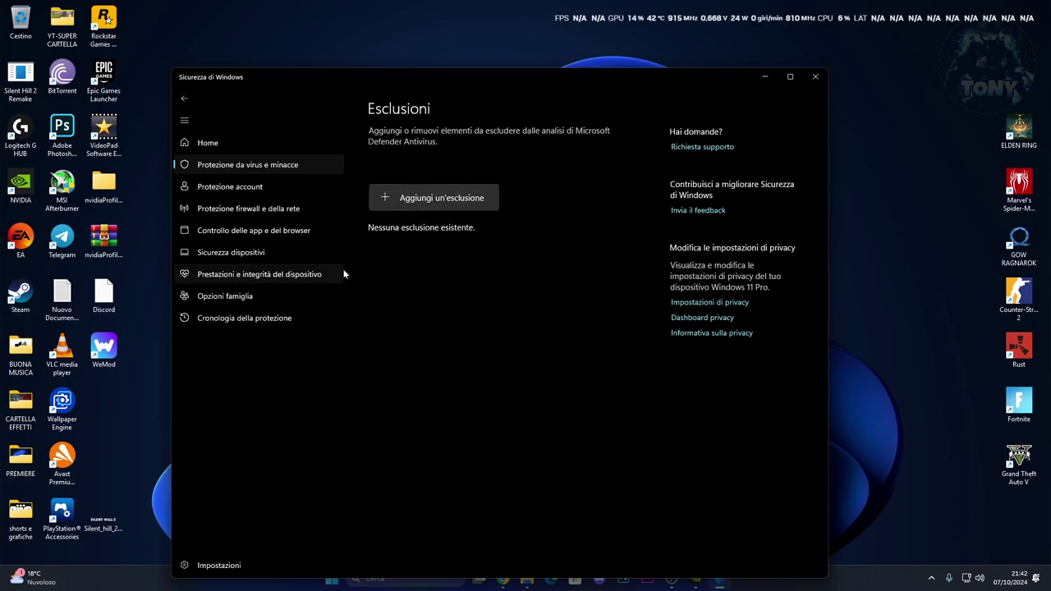
{"action": "left_click", "coordinate": [813, 78]}
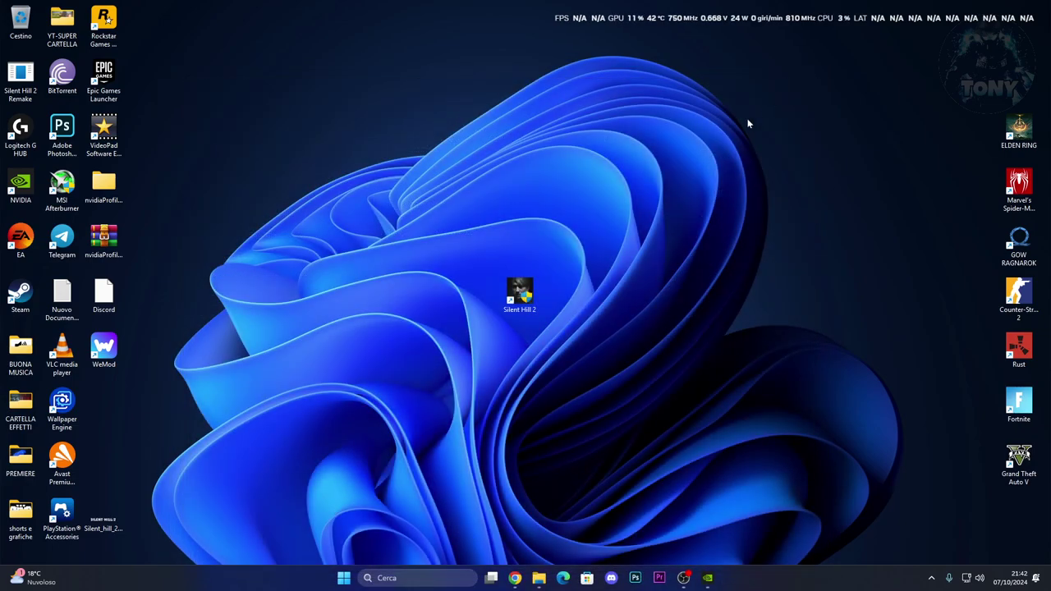
{"action": "left_click_drag", "start_coordinate": [520, 292], "coordinate": [1031, 519]}
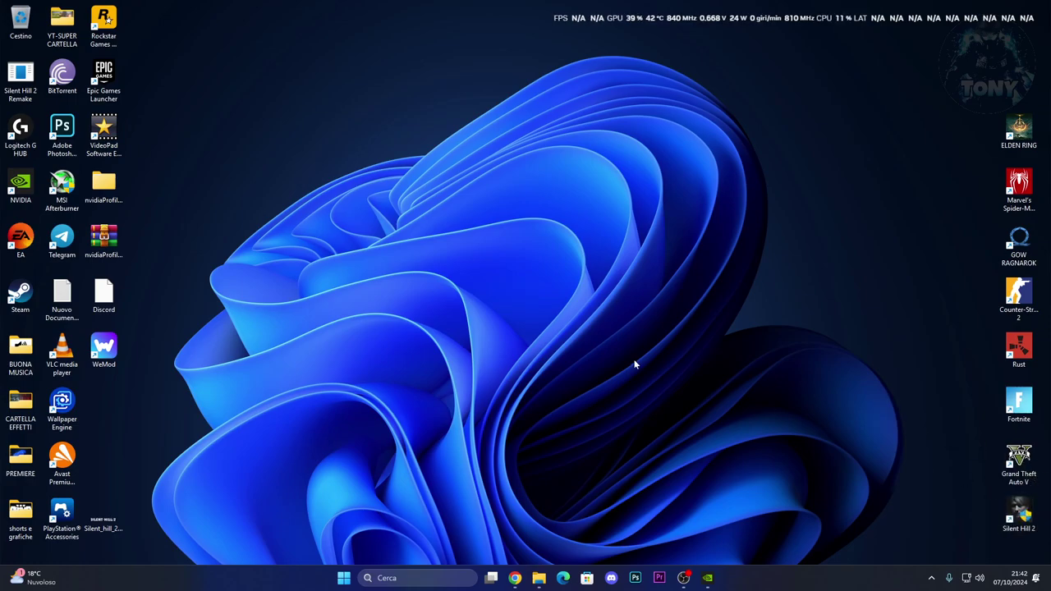